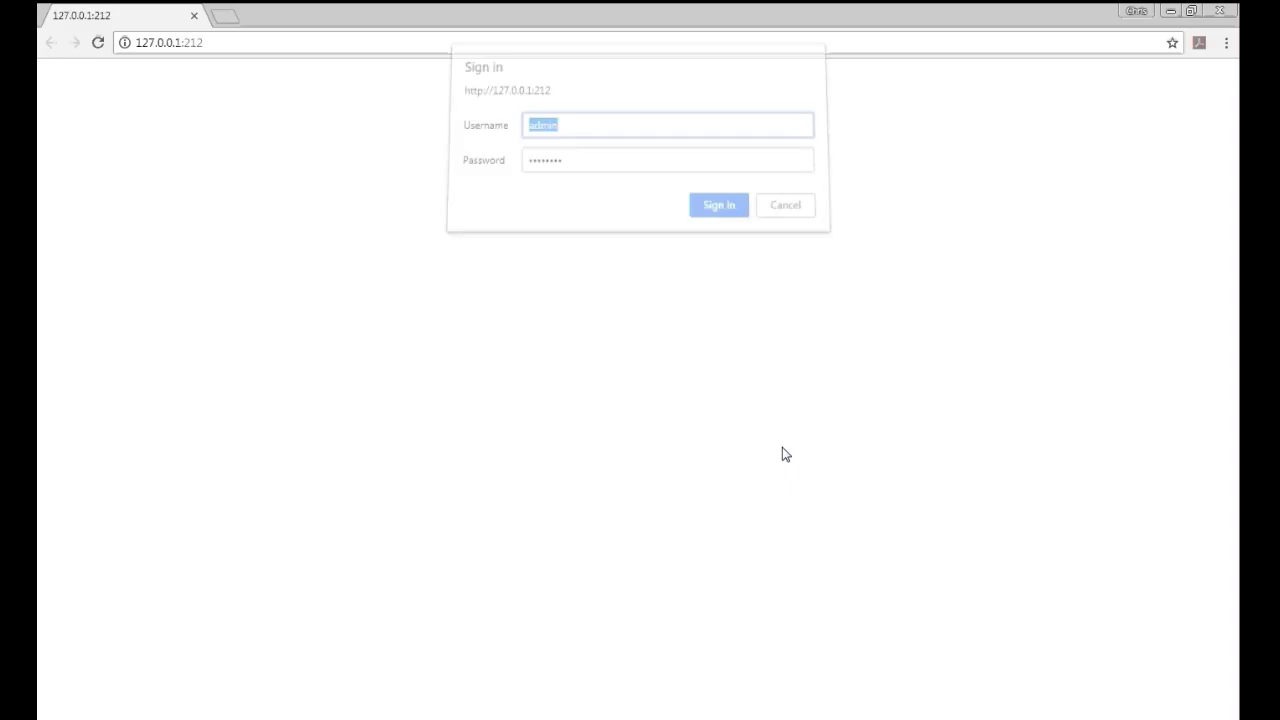
Sign in with the prefilled credentials and create a new backup event
click(718, 216)
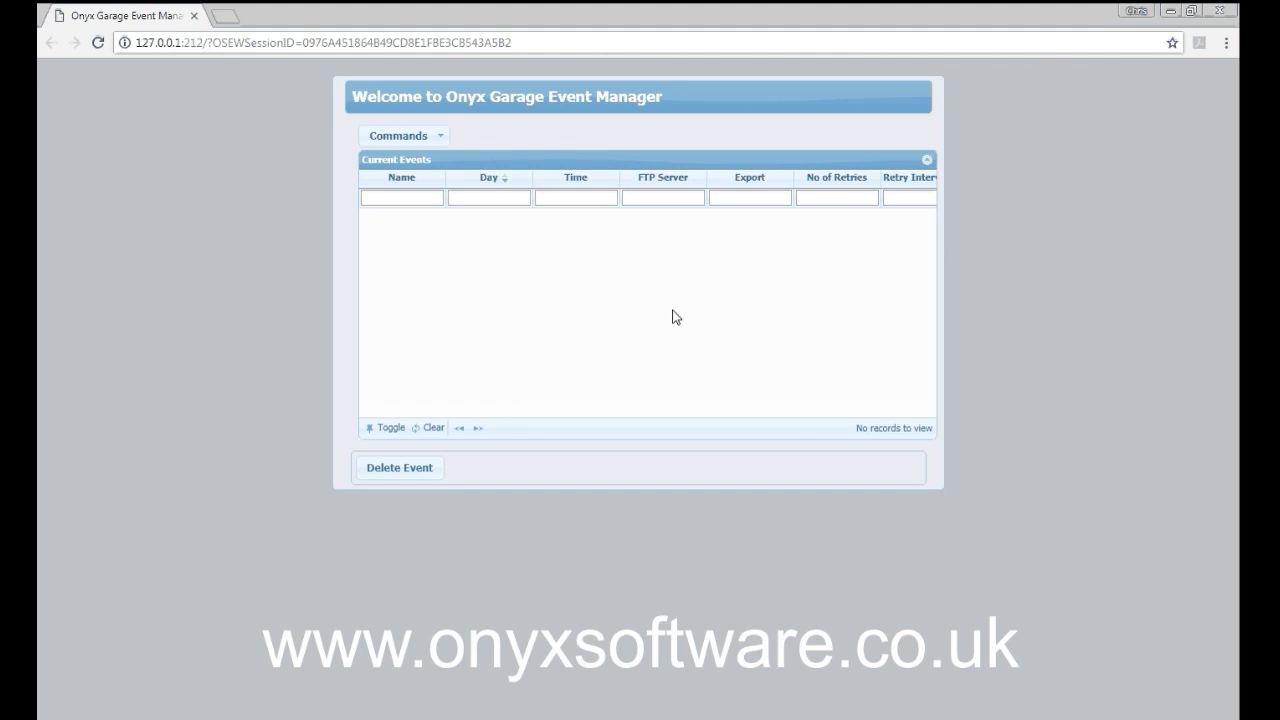
click(443, 137)
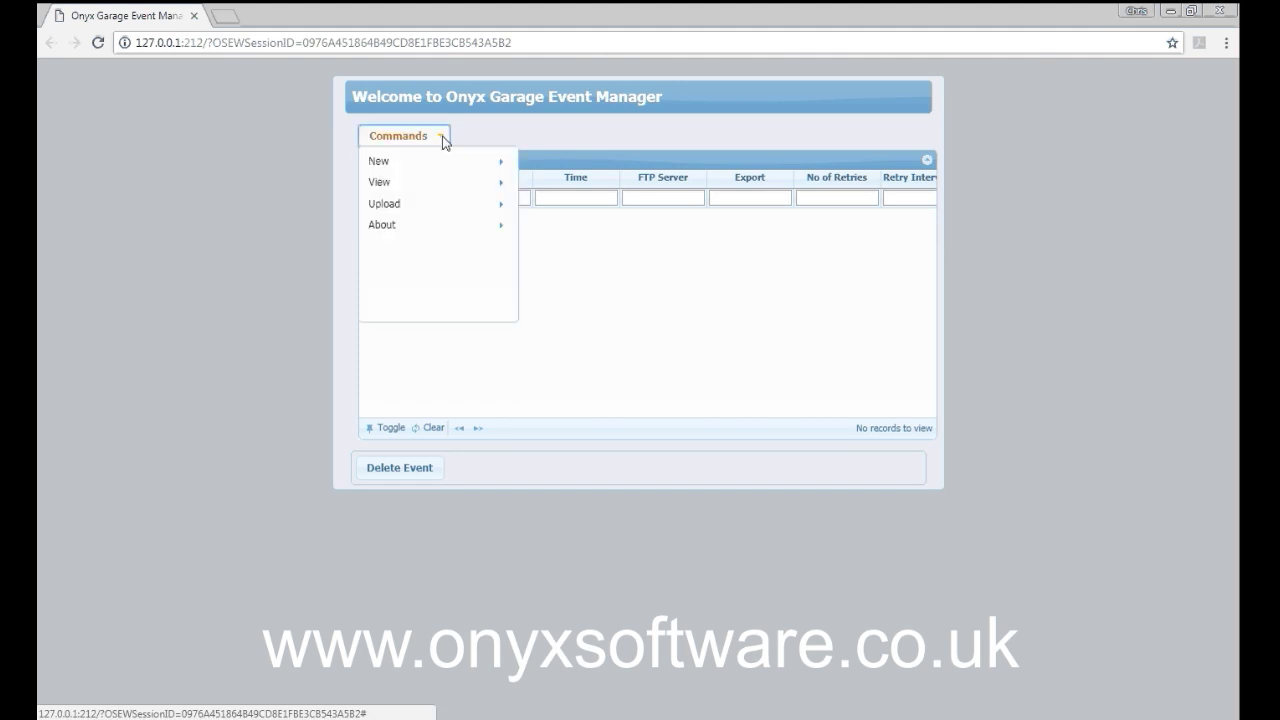
click(436, 165)
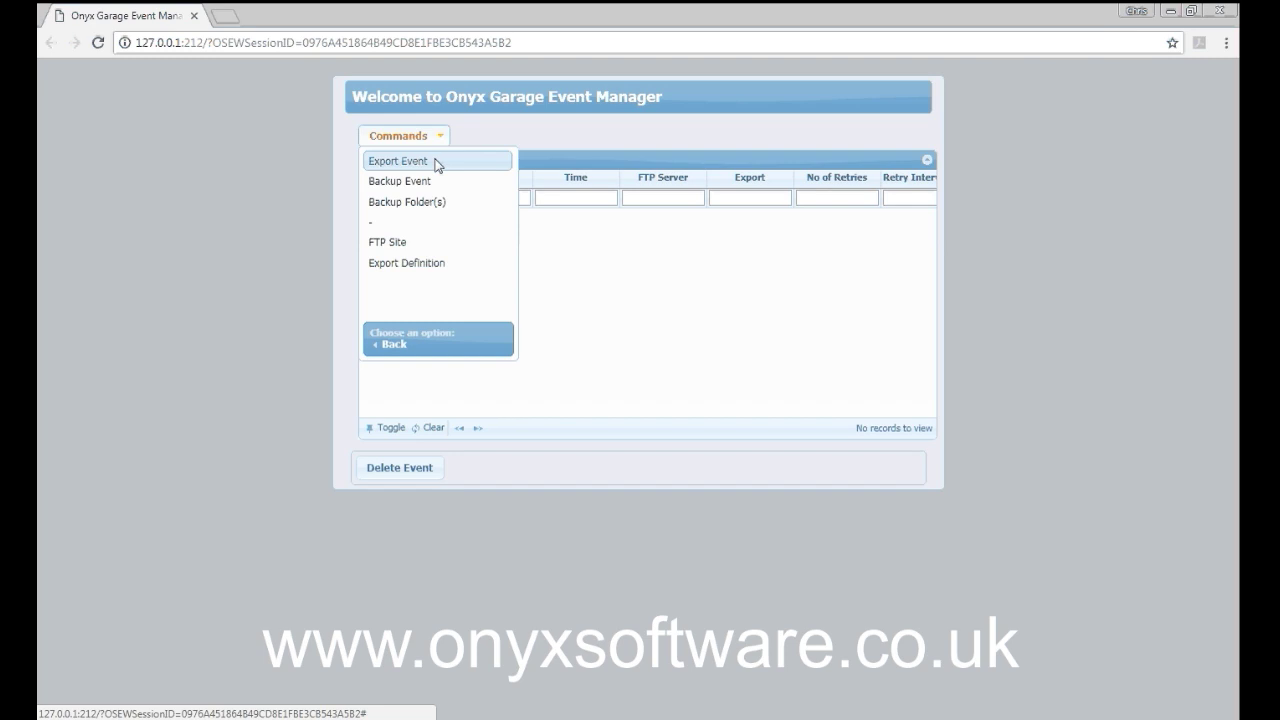
click(432, 180)
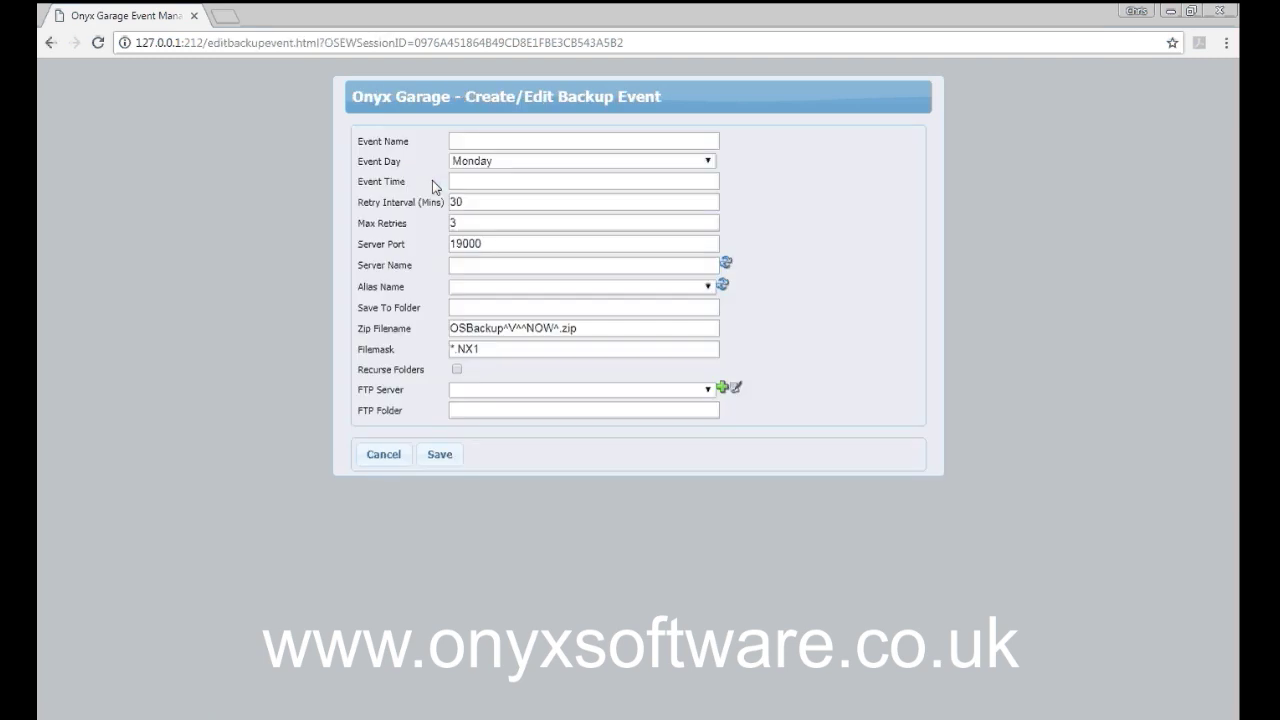
Name the backup event Daily Backup and schedule it for Everyday at 21:00
click(464, 141)
text(Daily B)
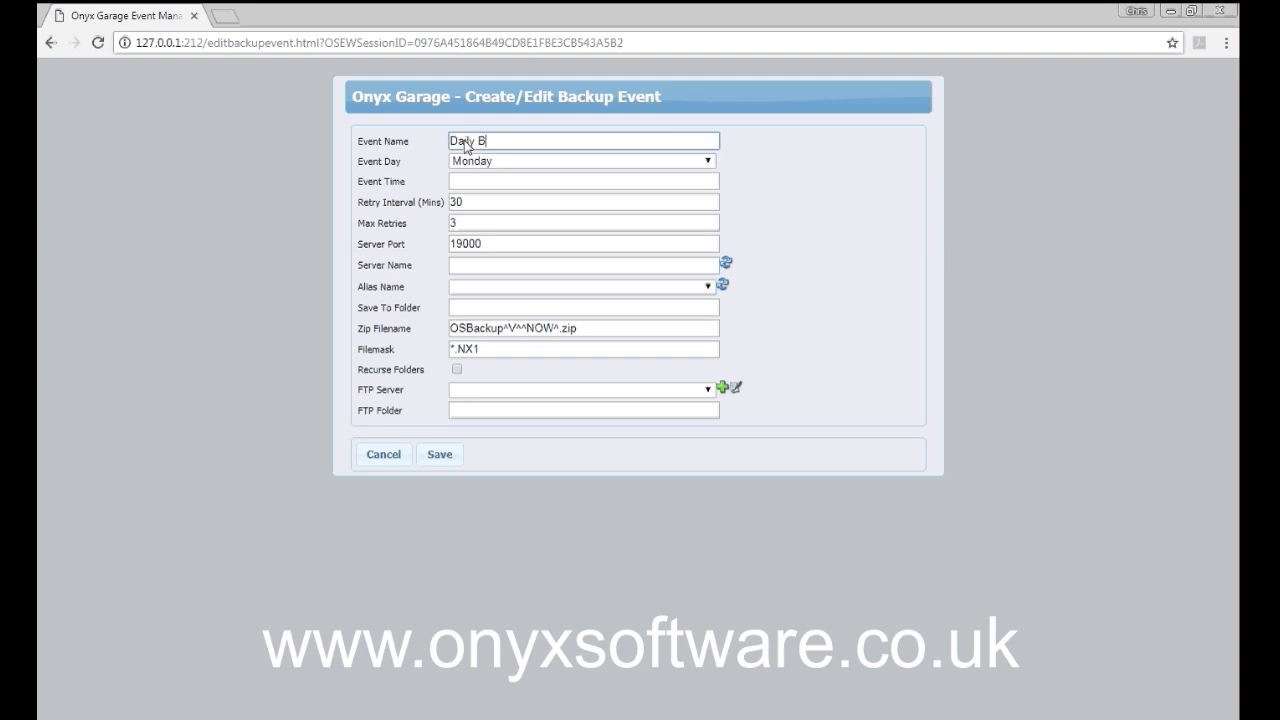
text(ackup)
click(470, 161)
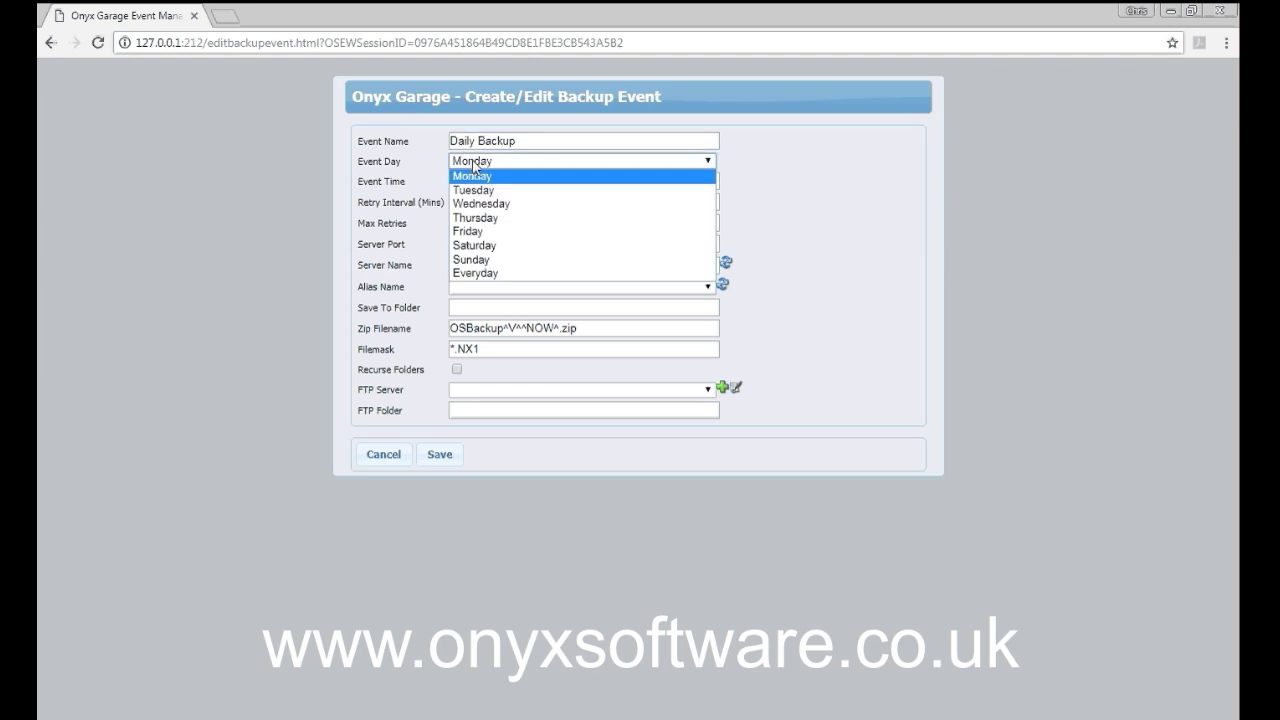
click(477, 275)
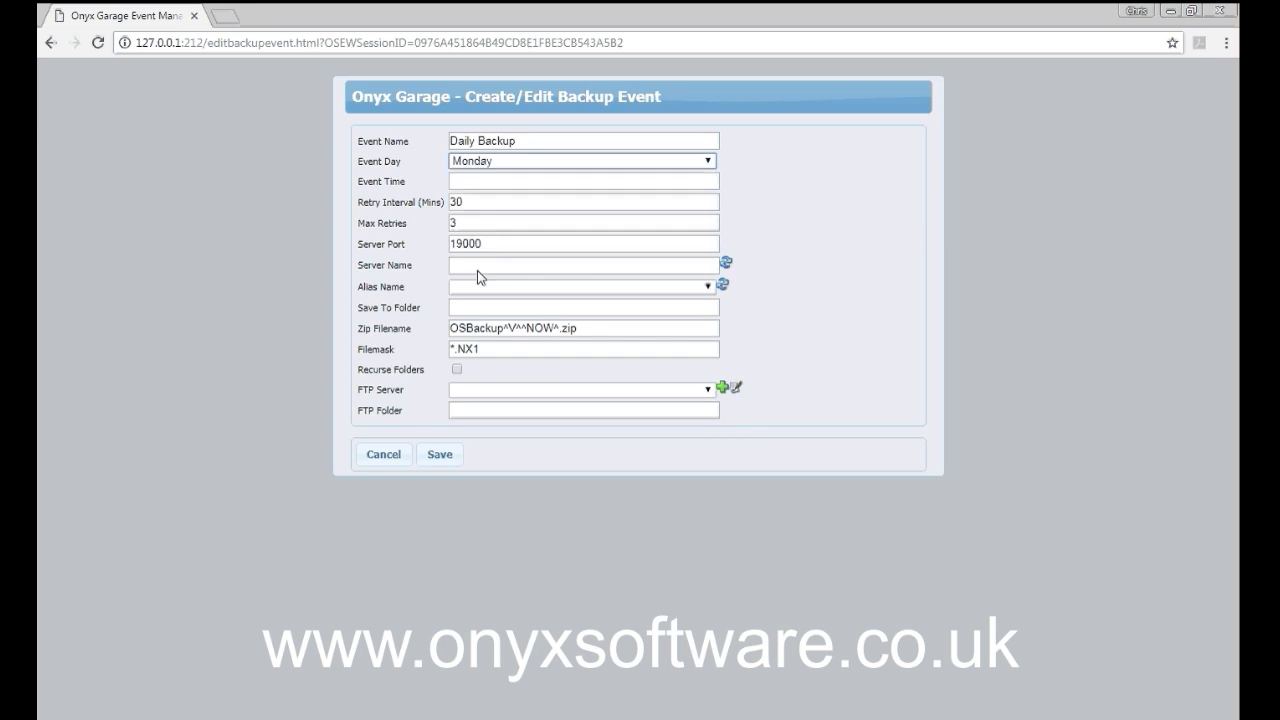
click(554, 182)
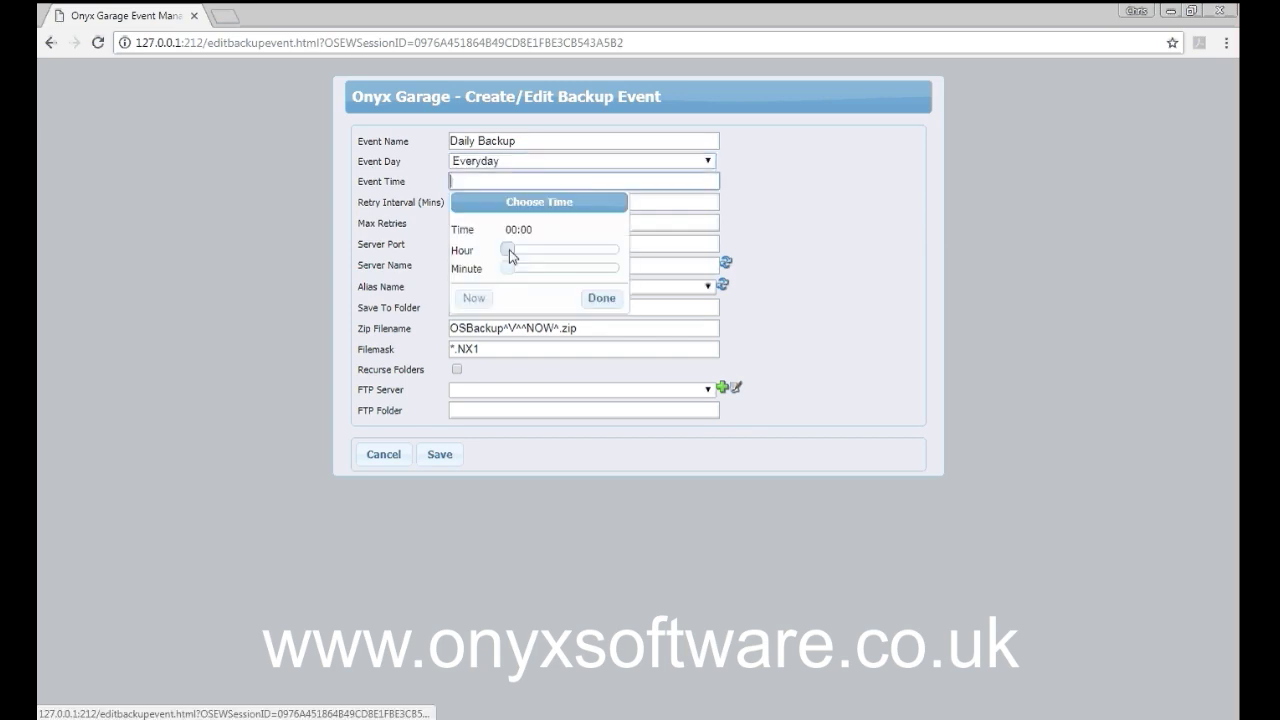
drag(509, 250, 609, 250)
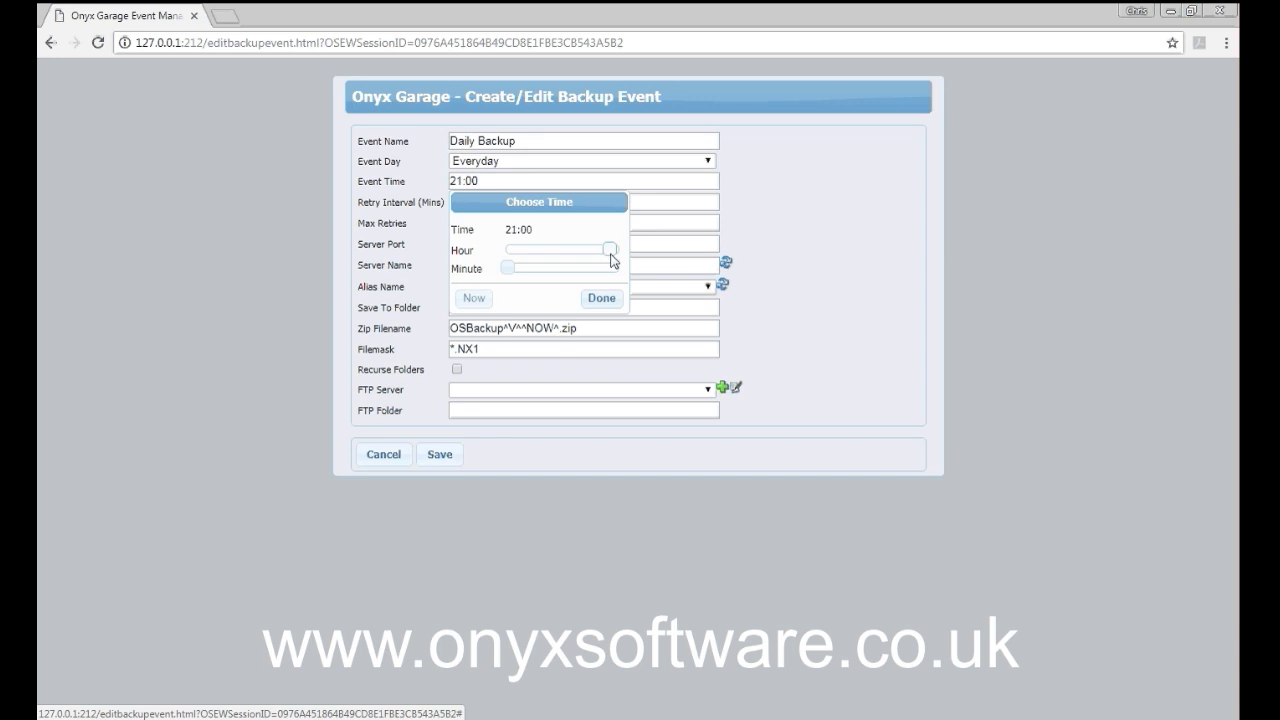
click(602, 299)
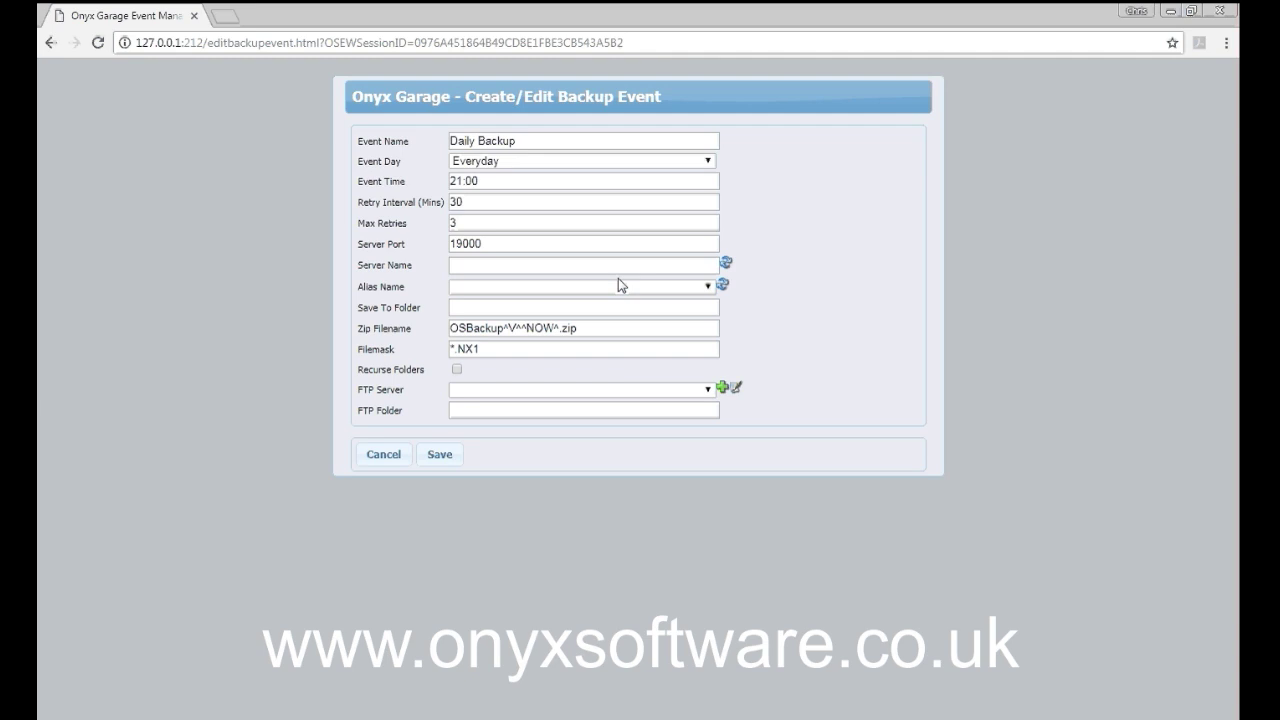
Look up the available database servers and accept the first listed NexusDB server for the backup event
click(725, 264)
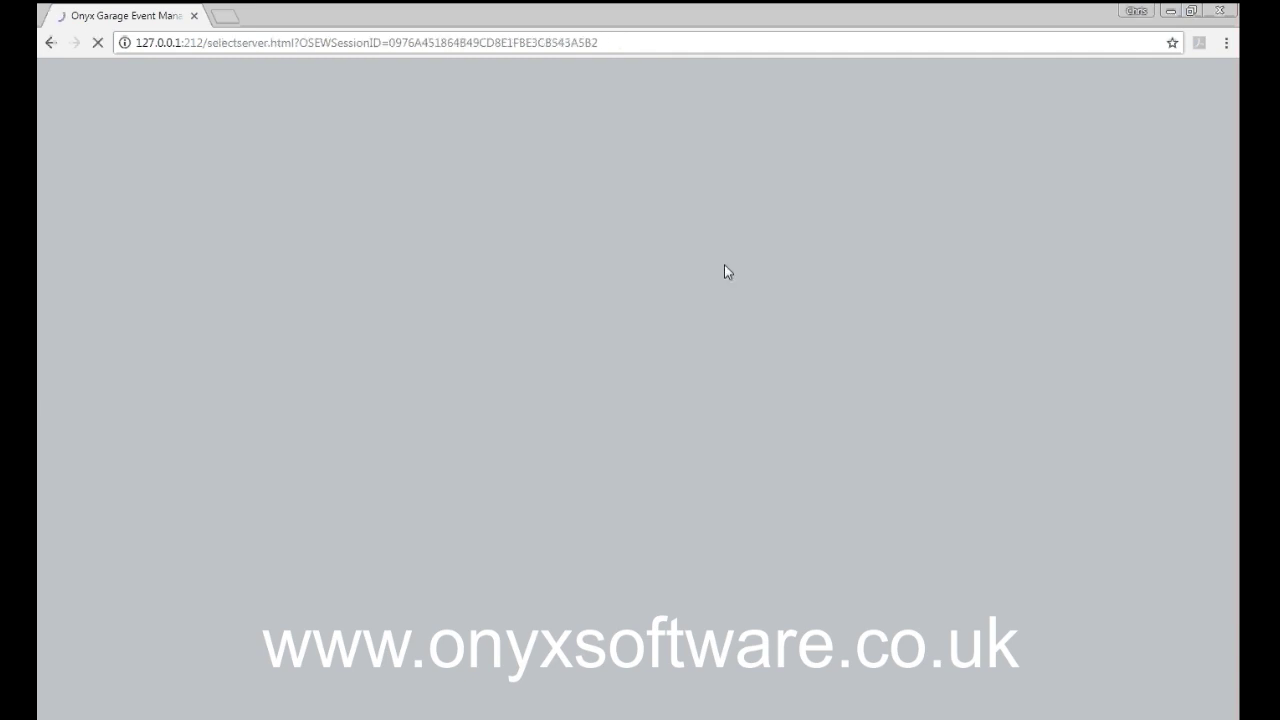
click(686, 163)
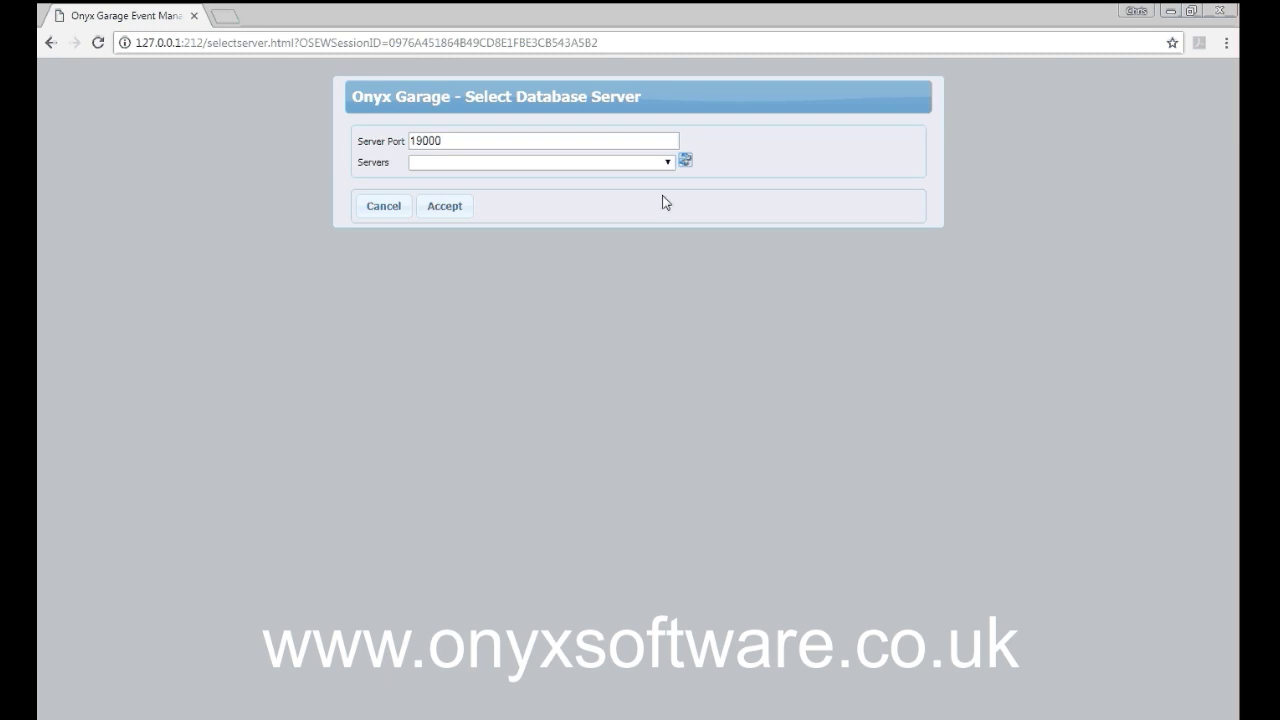
click(666, 163)
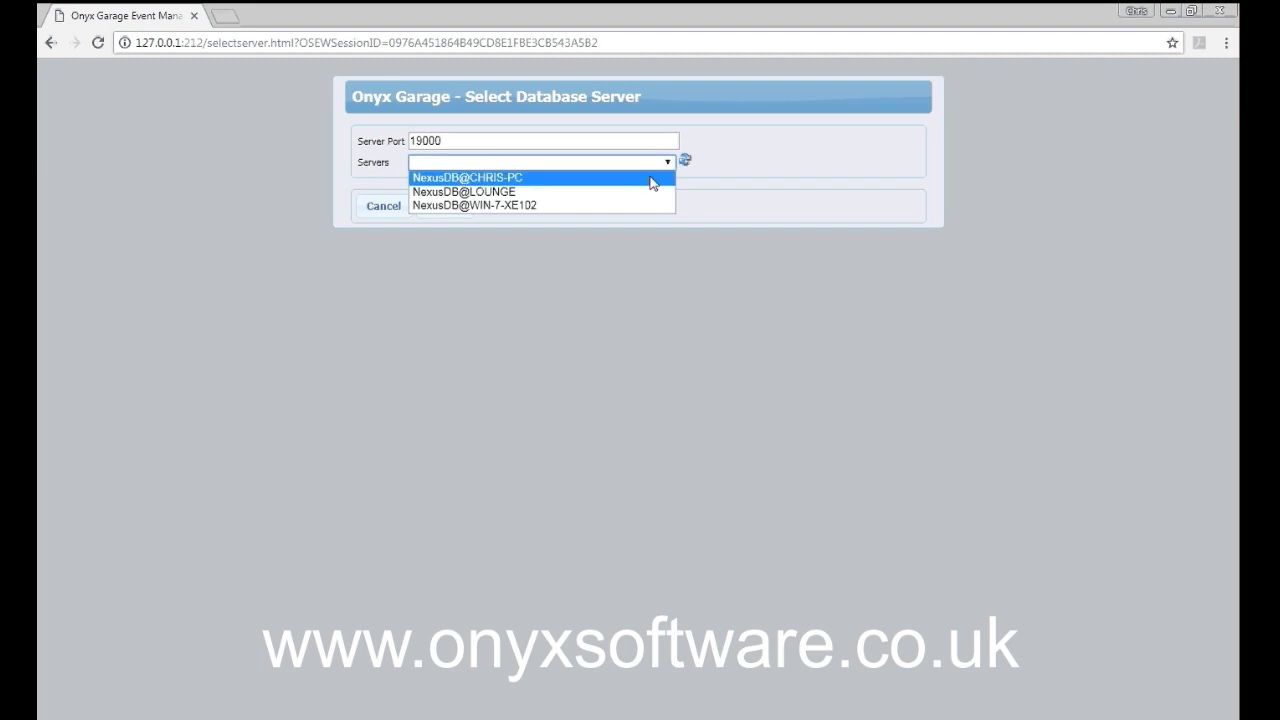
click(653, 183)
click(460, 214)
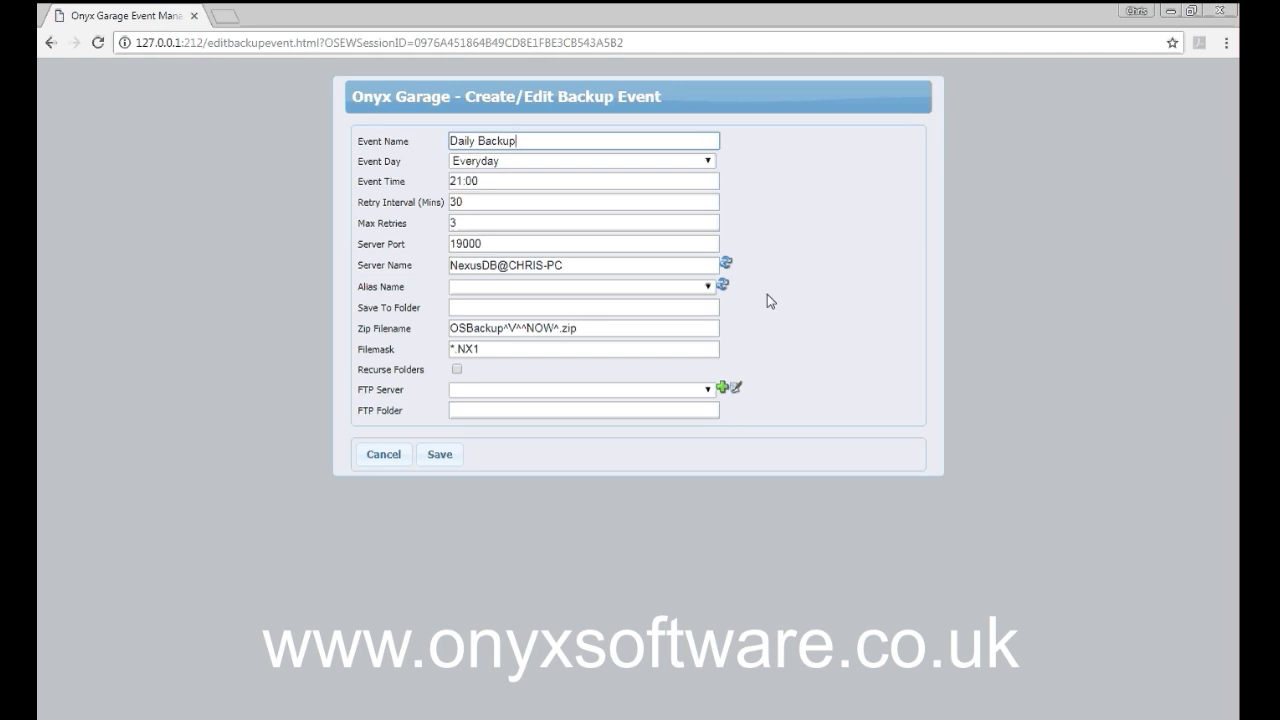
Refresh the database aliases and set the event's alias name to OnyxV4
click(722, 285)
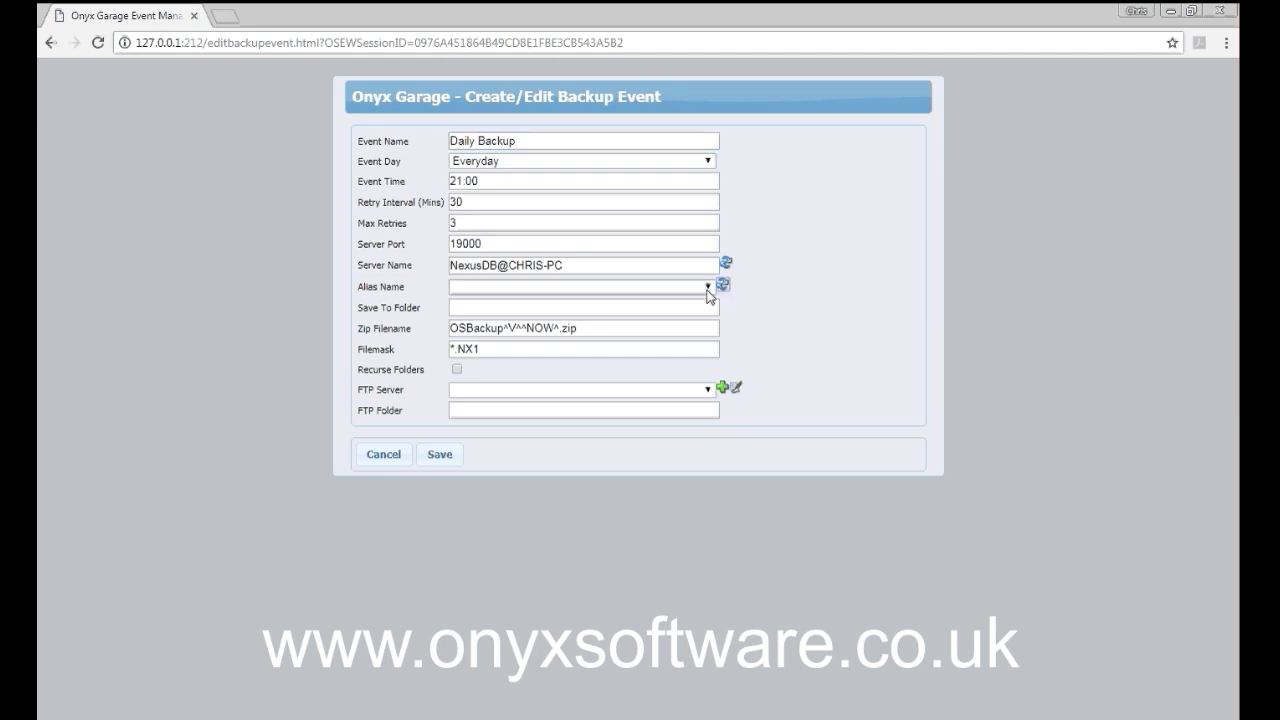
click(695, 289)
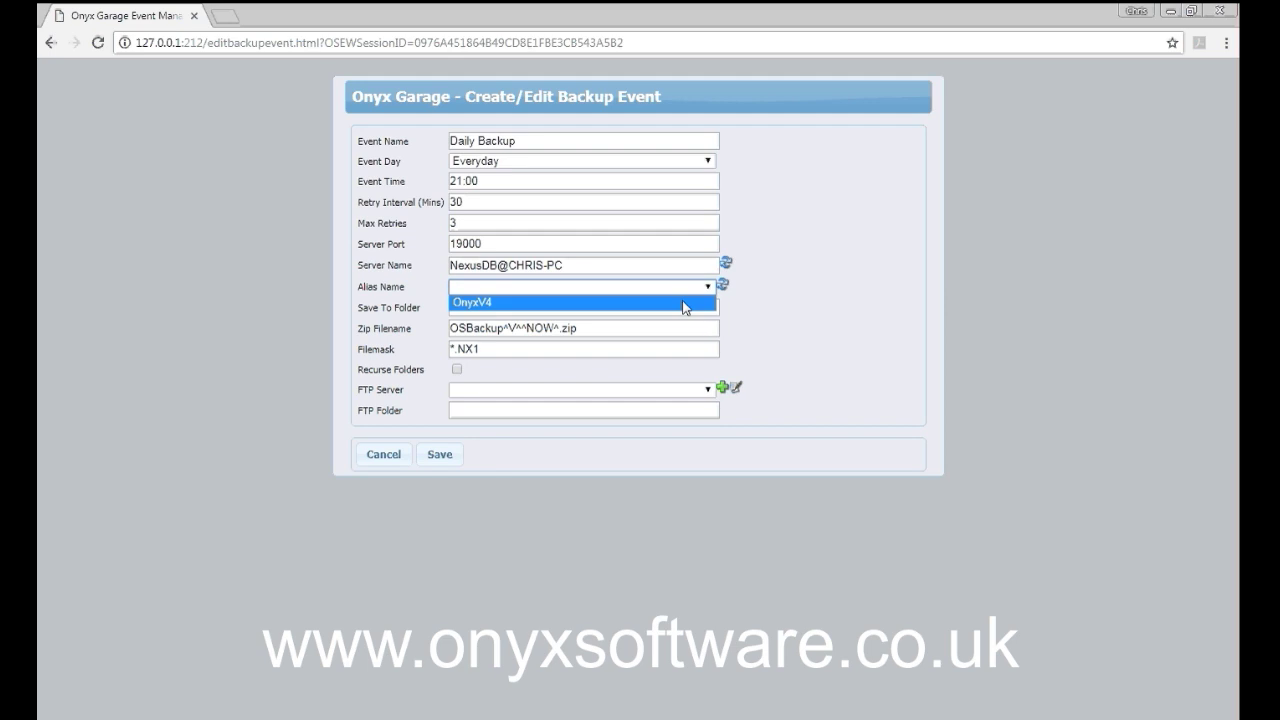
click(685, 303)
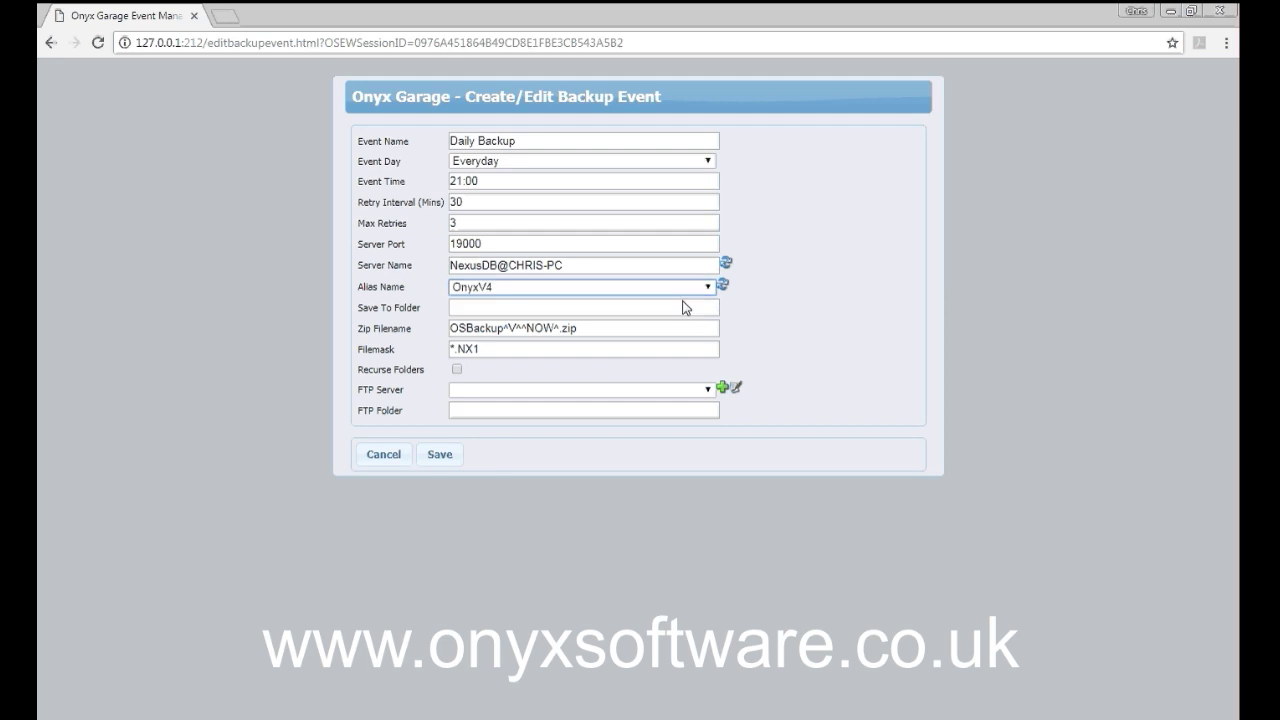
Copy the path of the desktop folder Onyx DB Backup and paste it as the event's Save To Folder
click(679, 308)
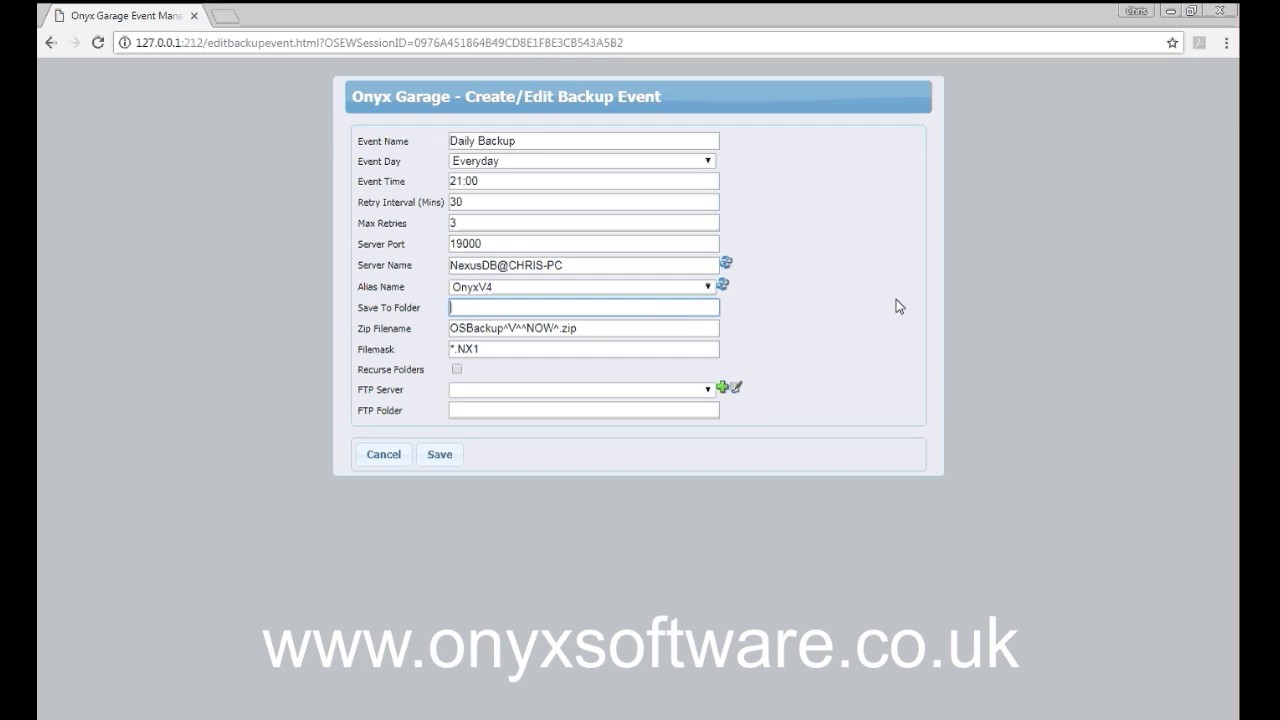
click(1166, 12)
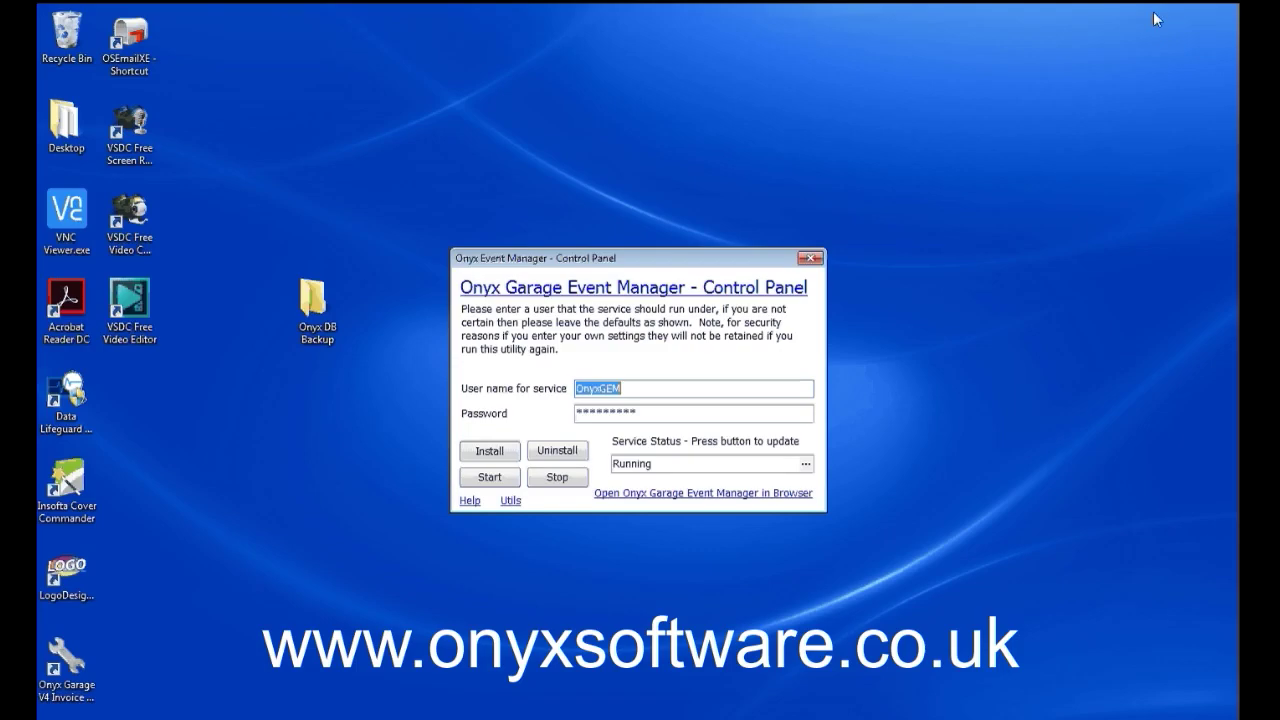
double_click(316, 303)
click(530, 126)
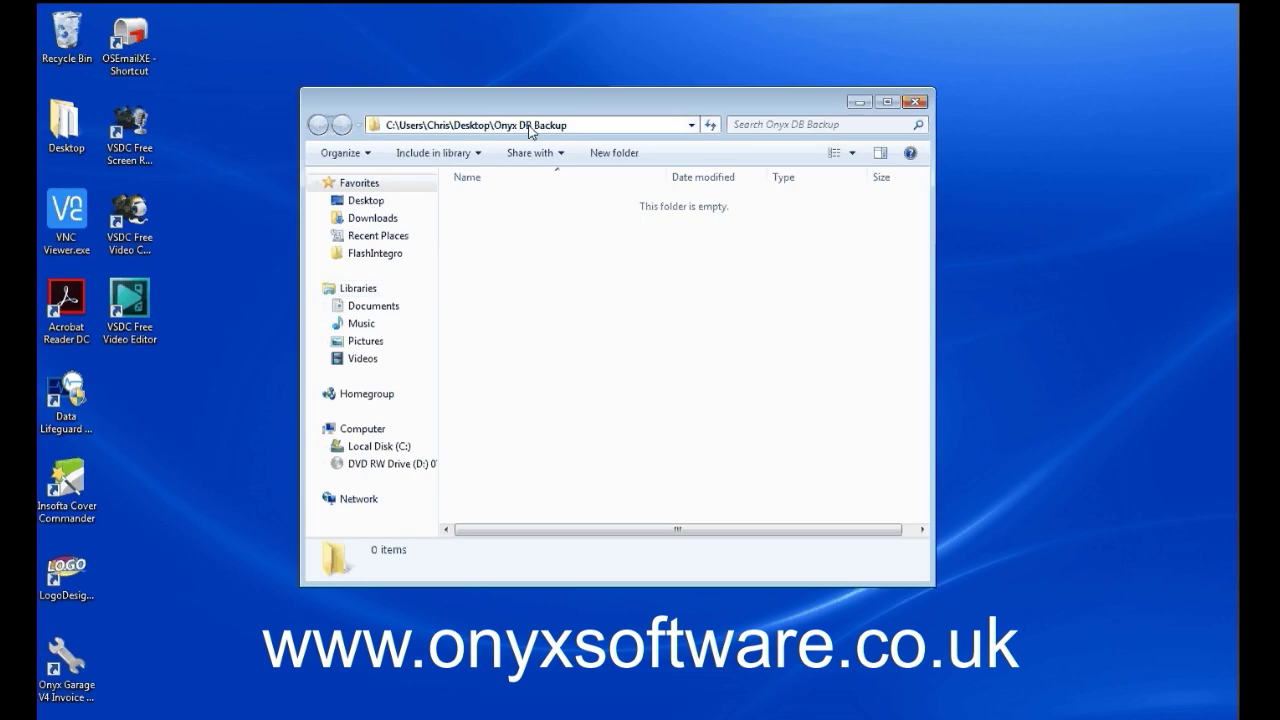
right_click(530, 131)
key(ctrl+c)
click(556, 180)
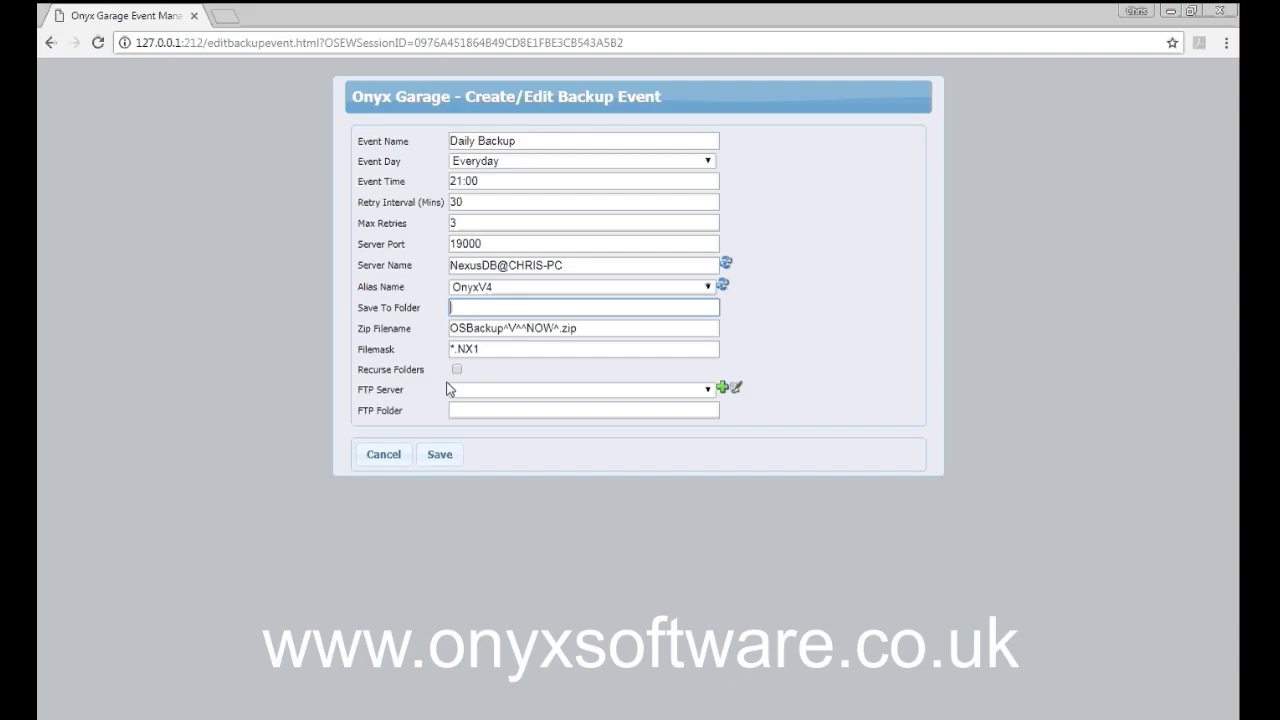
right_click(490, 308)
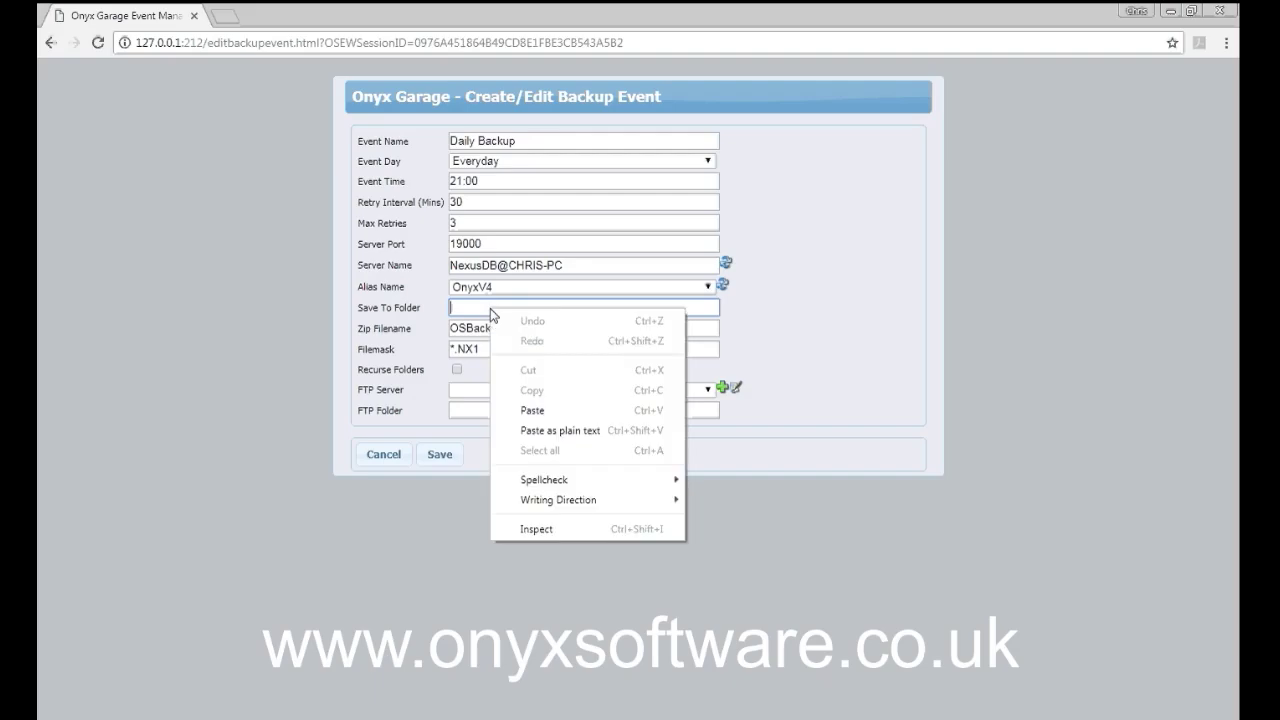
click(532, 410)
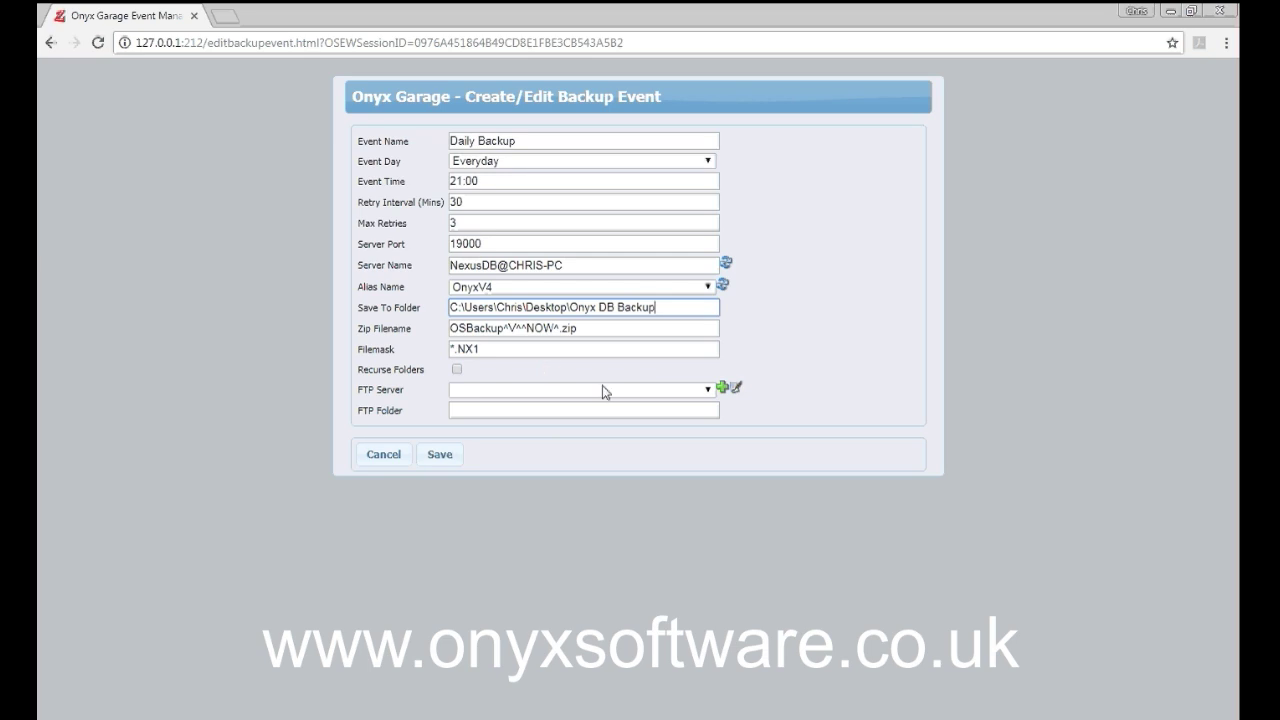
Add a new FTP server definition named Internal NAS with the host 192.168.0.14
click(722, 389)
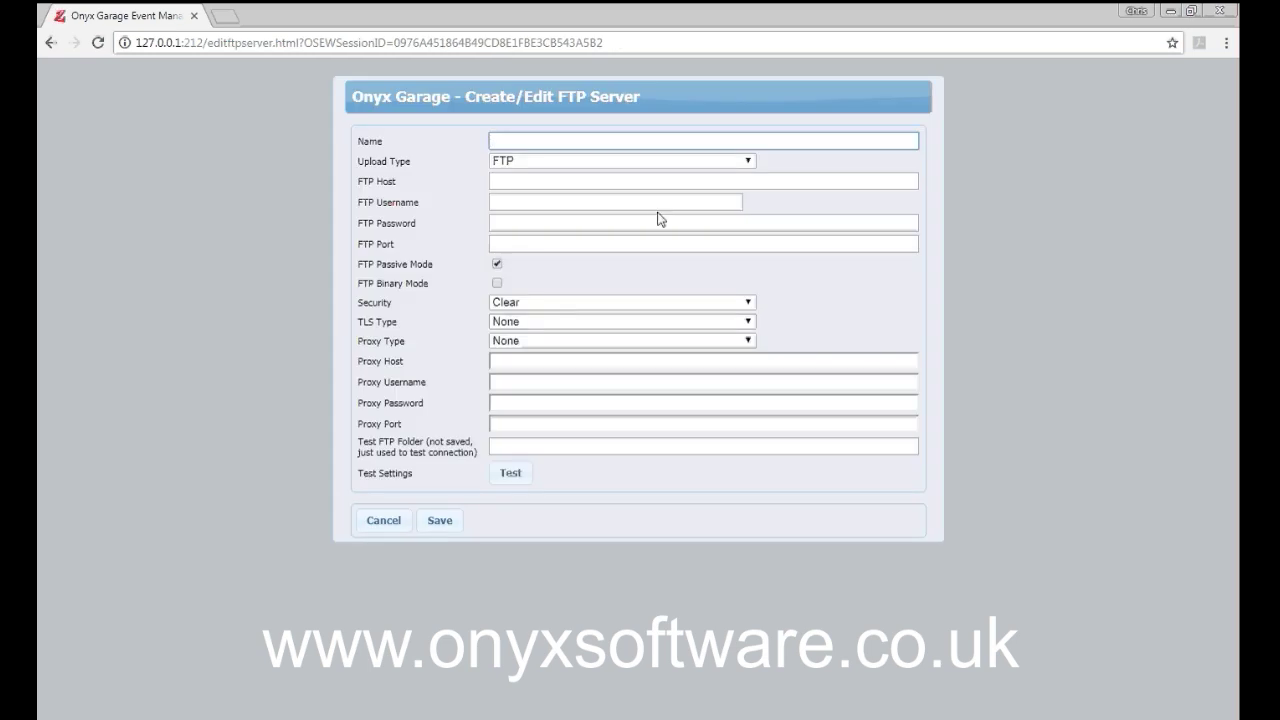
text(Internal NAS)
click(629, 182)
text(19)
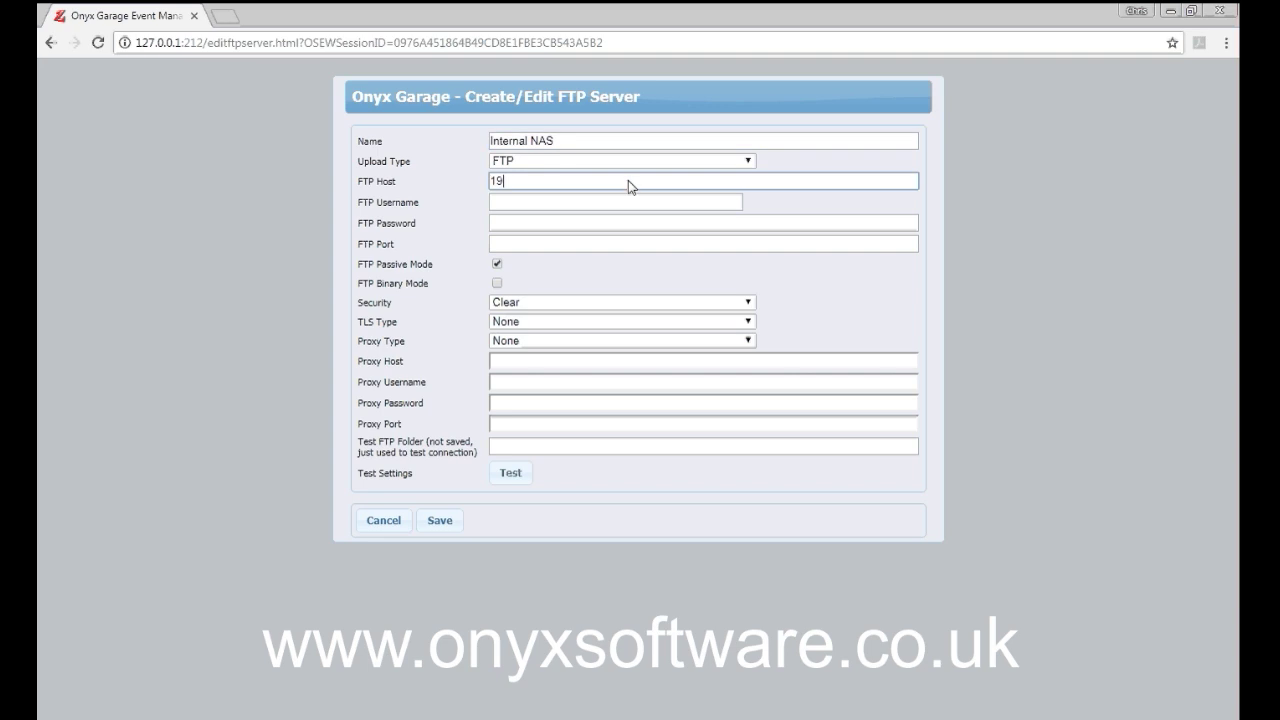
text(2.168.0.14)
Enter the FTP username and FTP password, and set the port to 21 with Explicit TLS
click(619, 198)
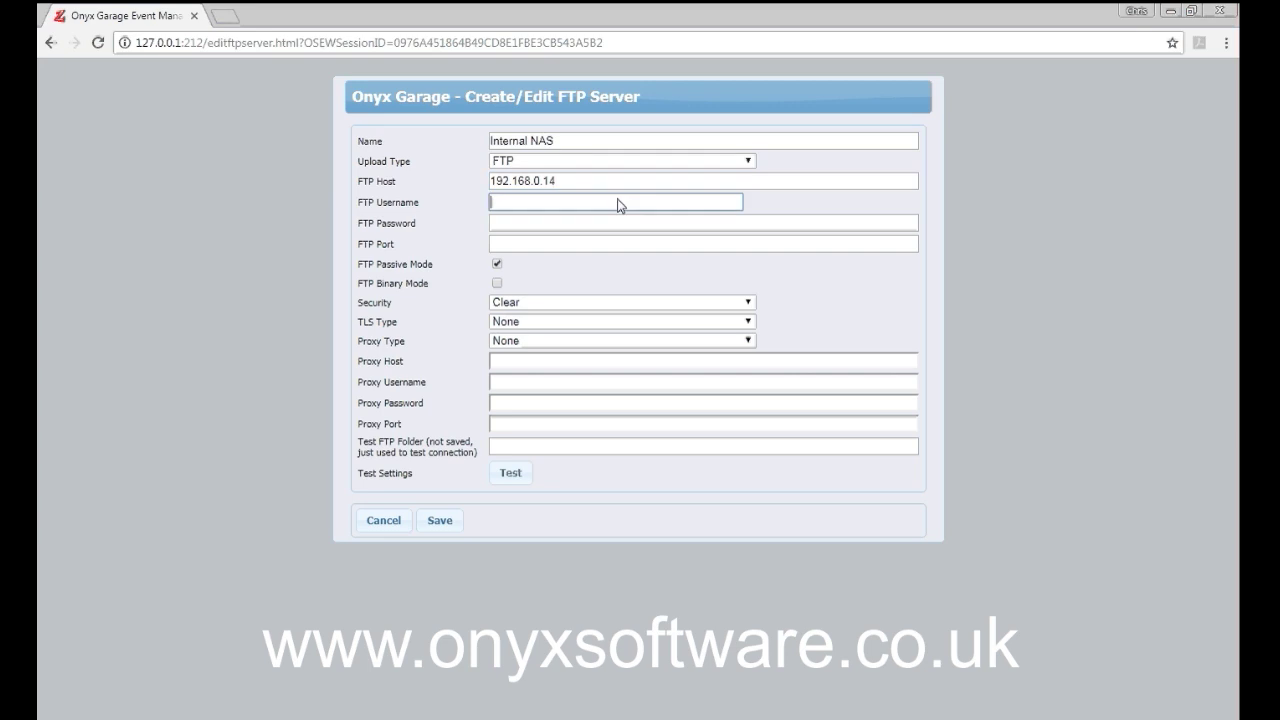
text(Chris)
key(Tab)
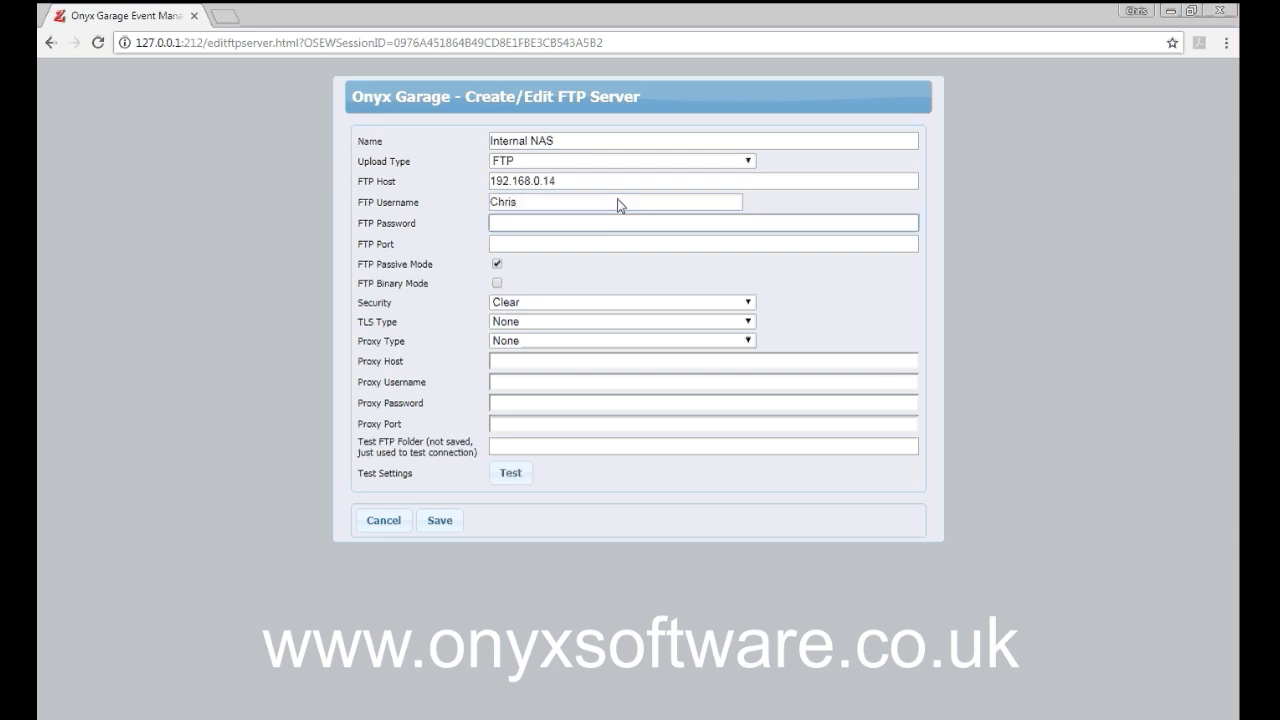
text(••••••••••)
key(Tab)
text(21)
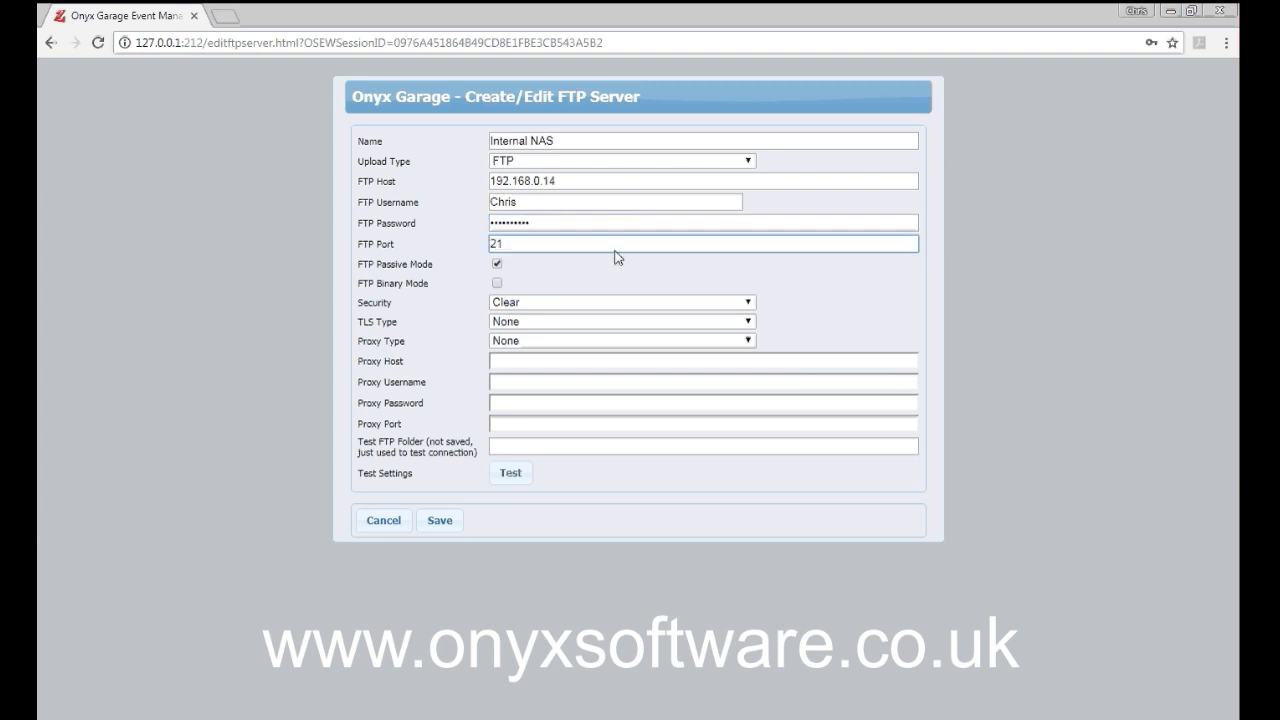
click(608, 321)
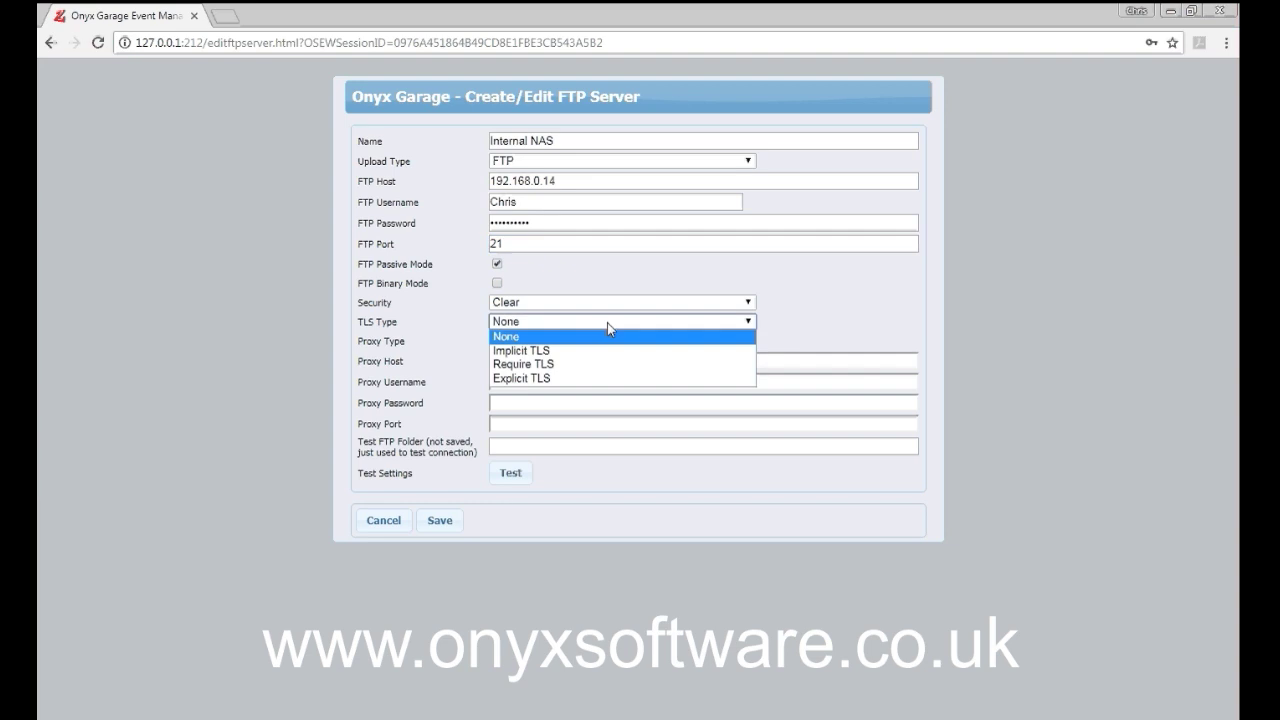
click(595, 379)
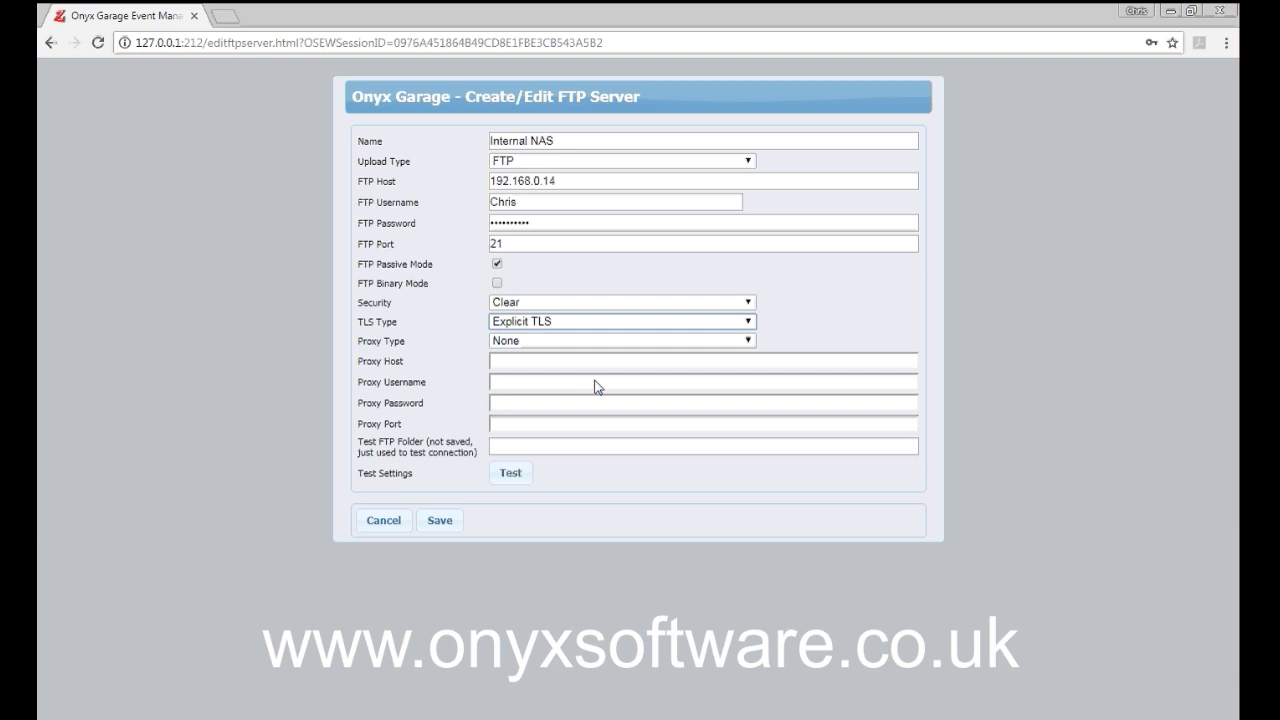
Test the FTP connection using the test_ftp folder path and save the FTP server definition
click(584, 446)
text(C)
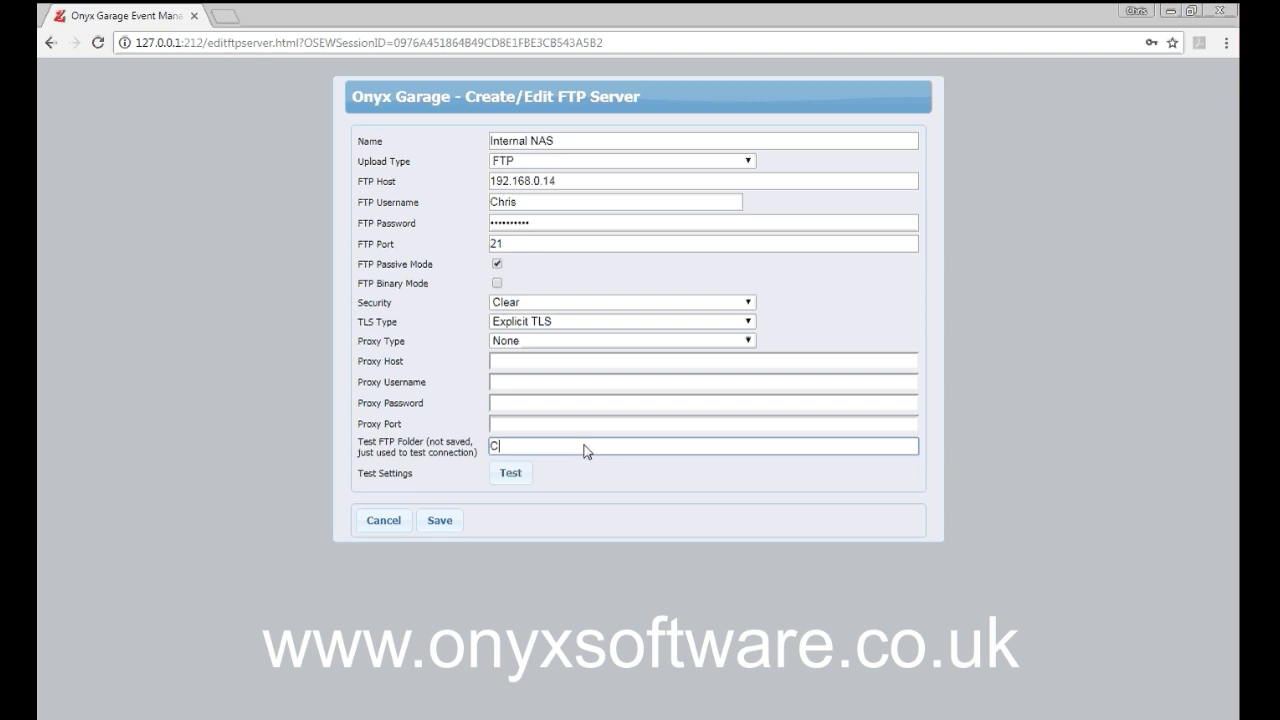
text(hris_FTP/test_ftp)
click(521, 472)
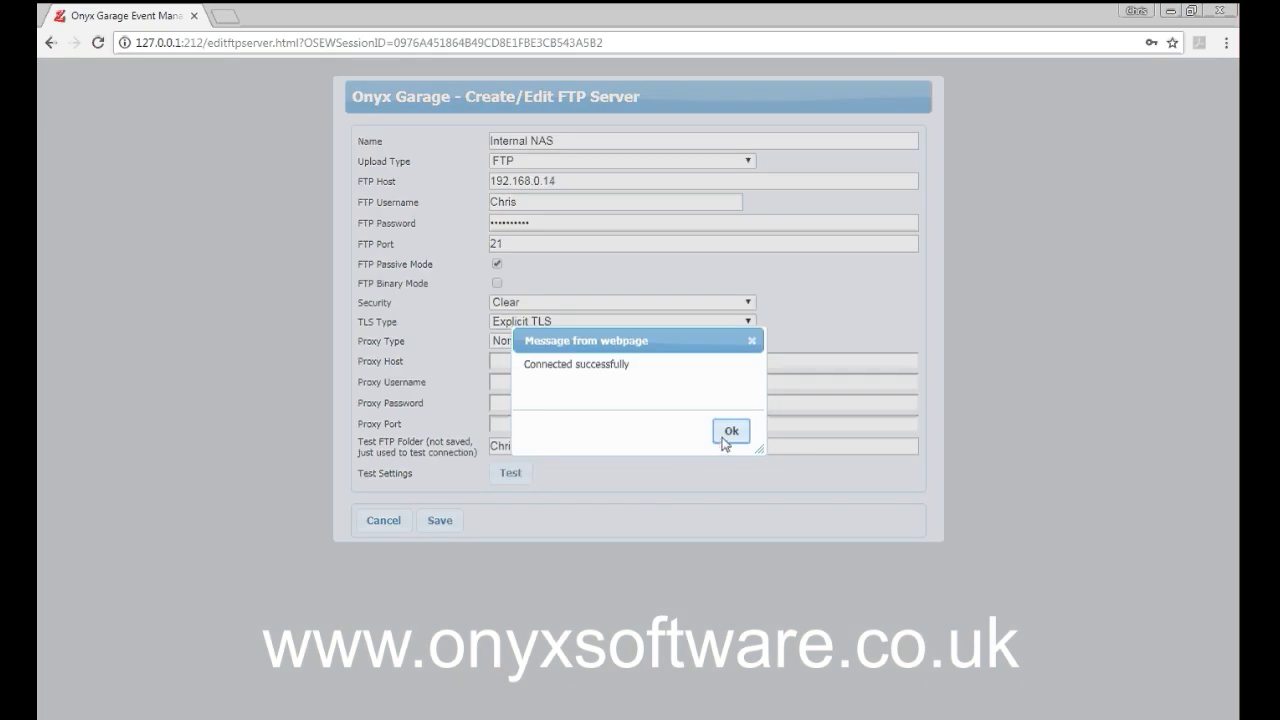
click(729, 432)
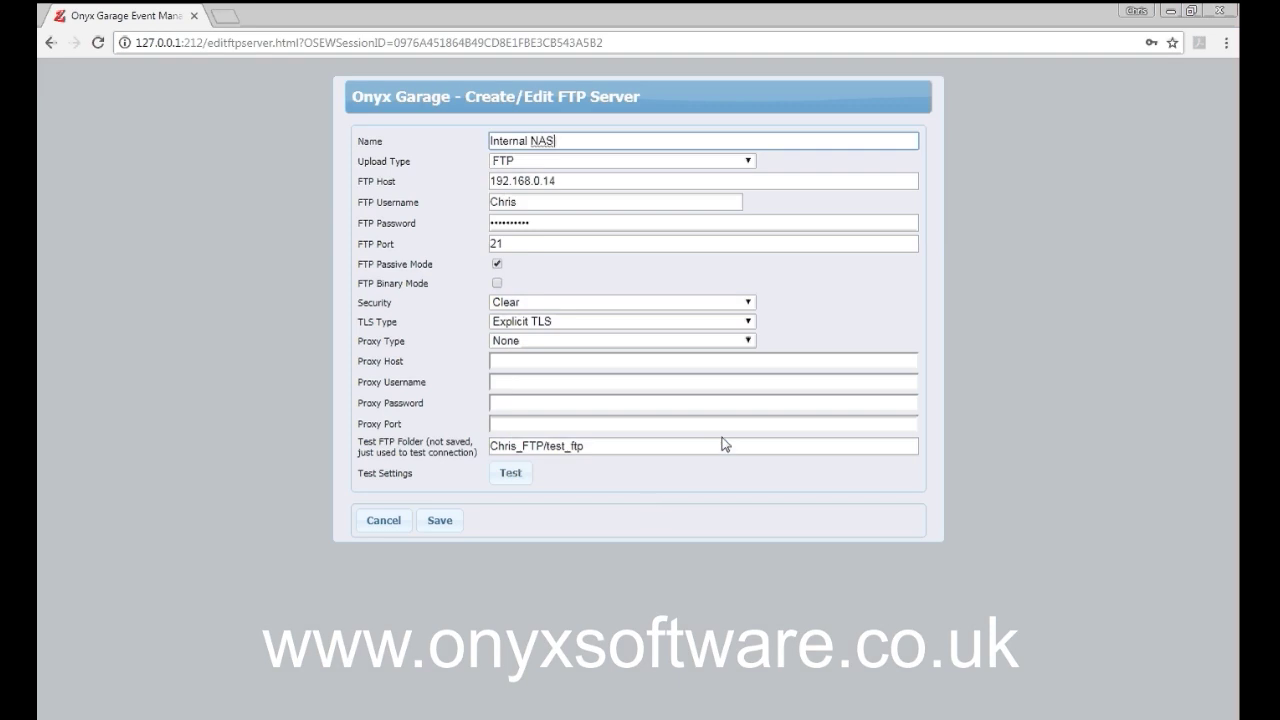
click(440, 521)
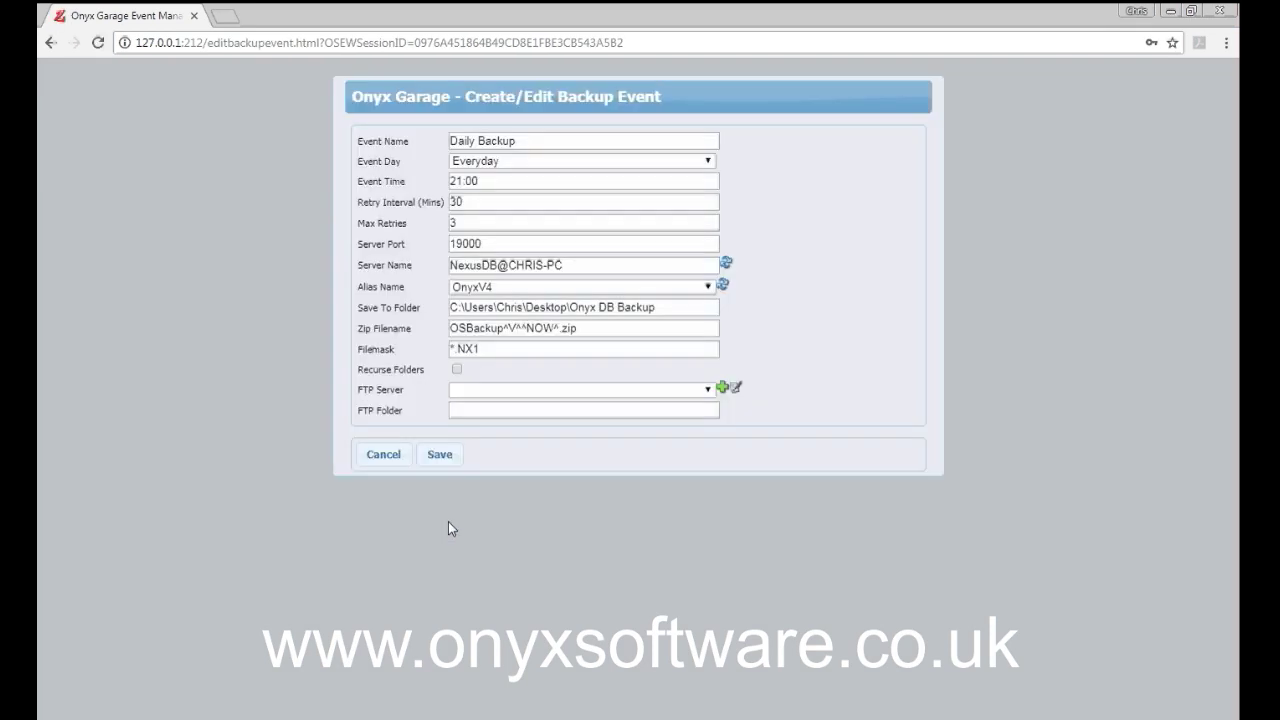
Assign the Internal NAS FTP server and the test_ftp folder path to the Daily Backup event, and save the event
click(708, 392)
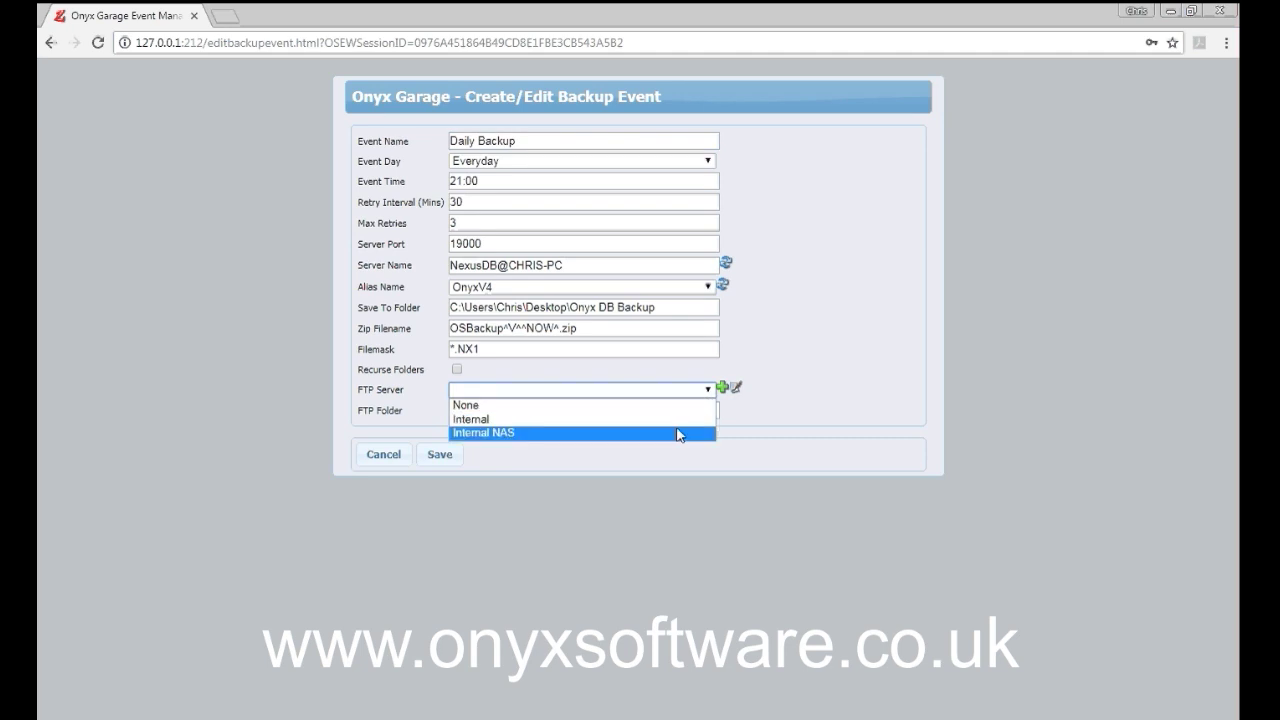
click(678, 433)
click(668, 416)
text(Chr)
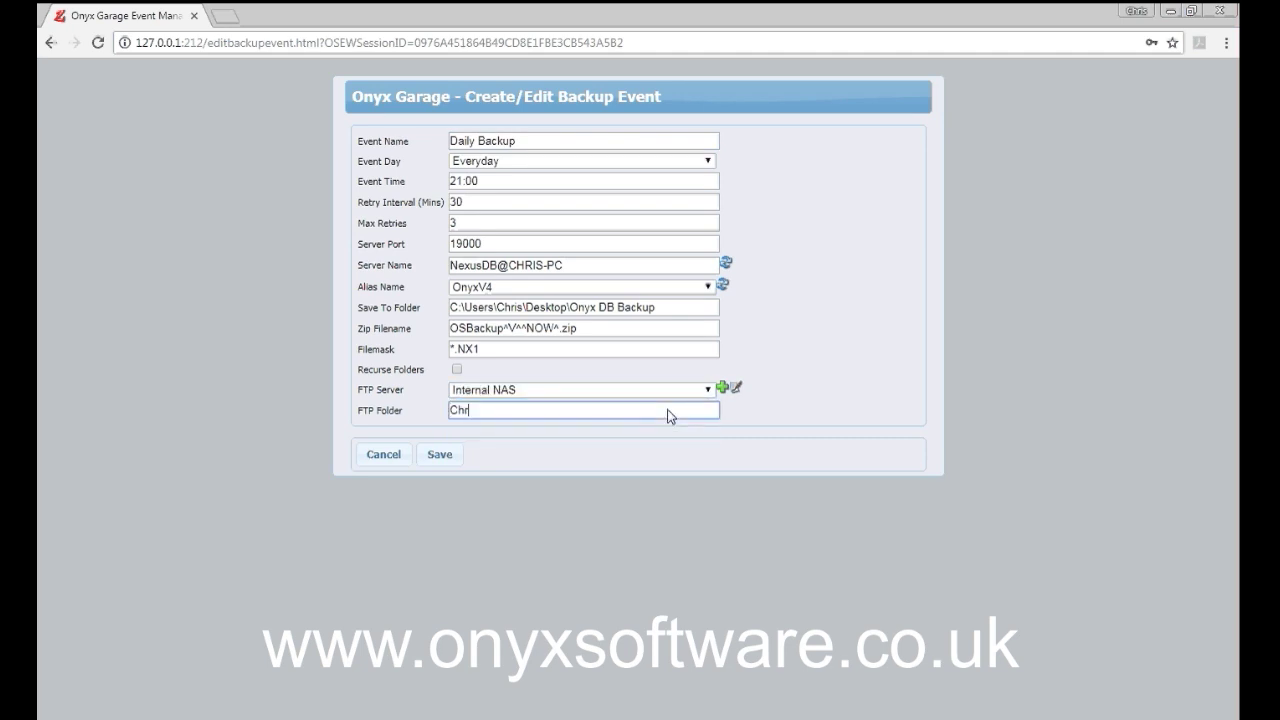
text(is_FTP/test_ftp)
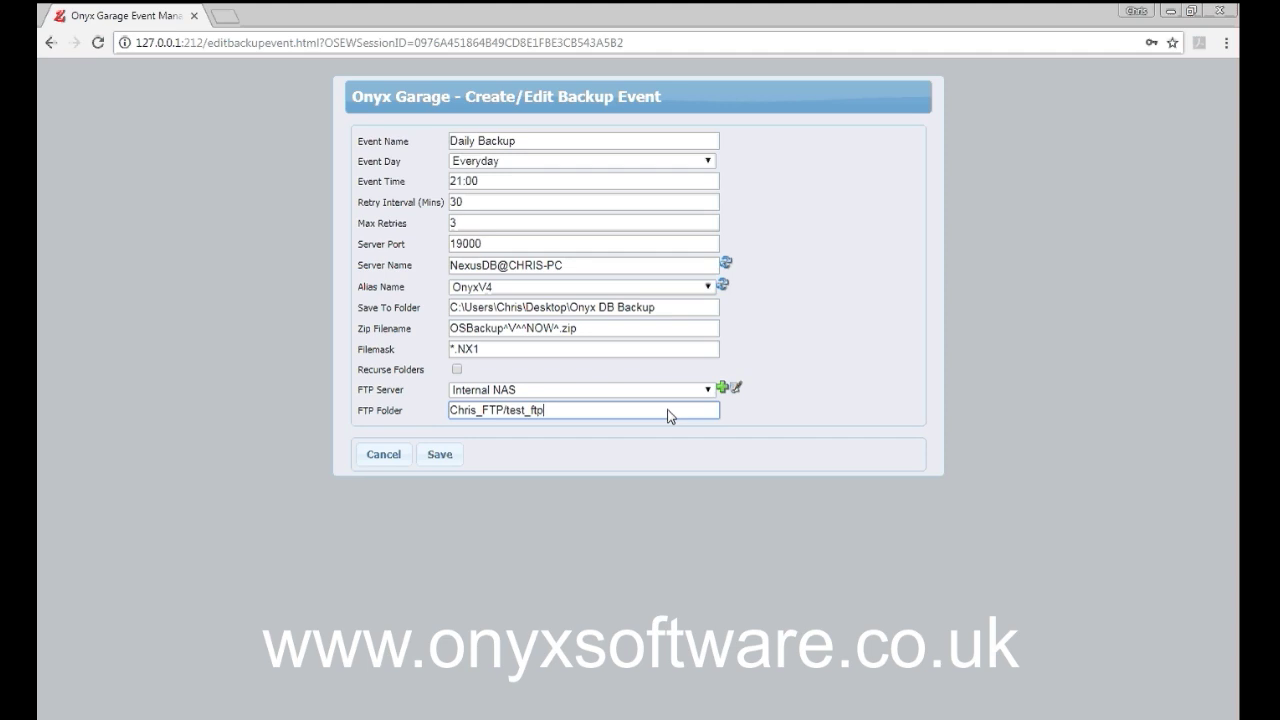
click(440, 455)
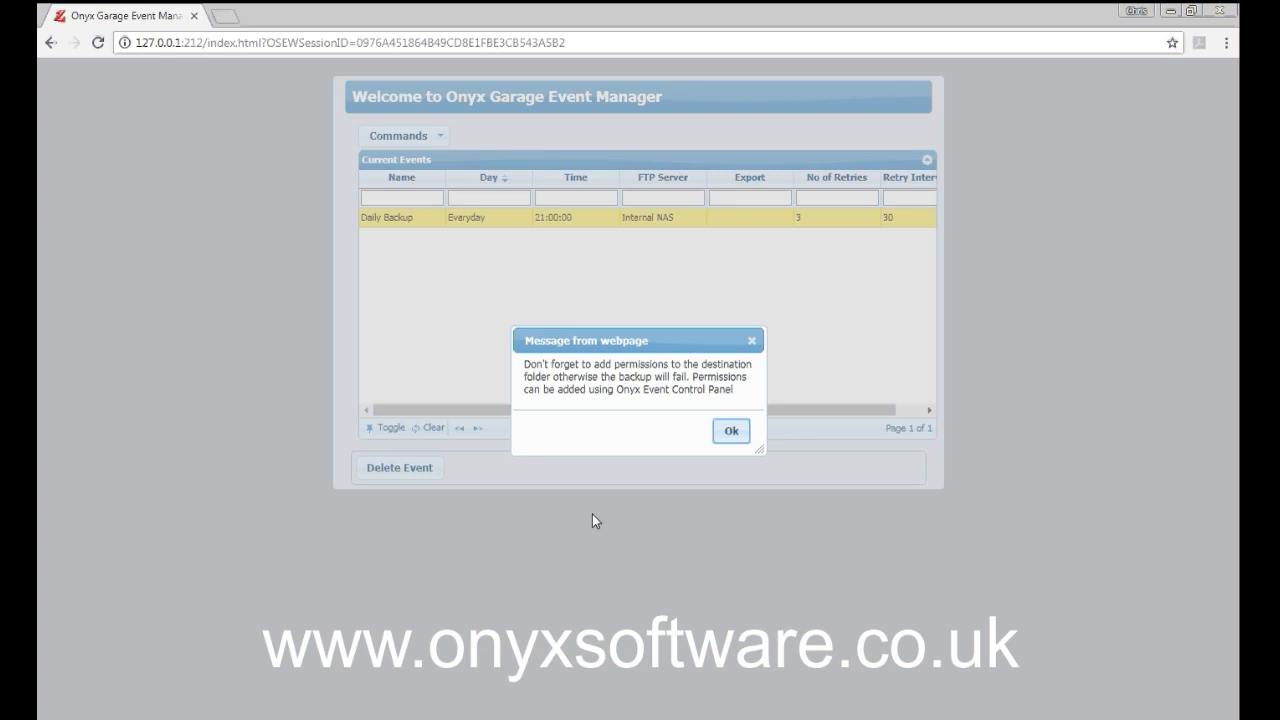
click(731, 431)
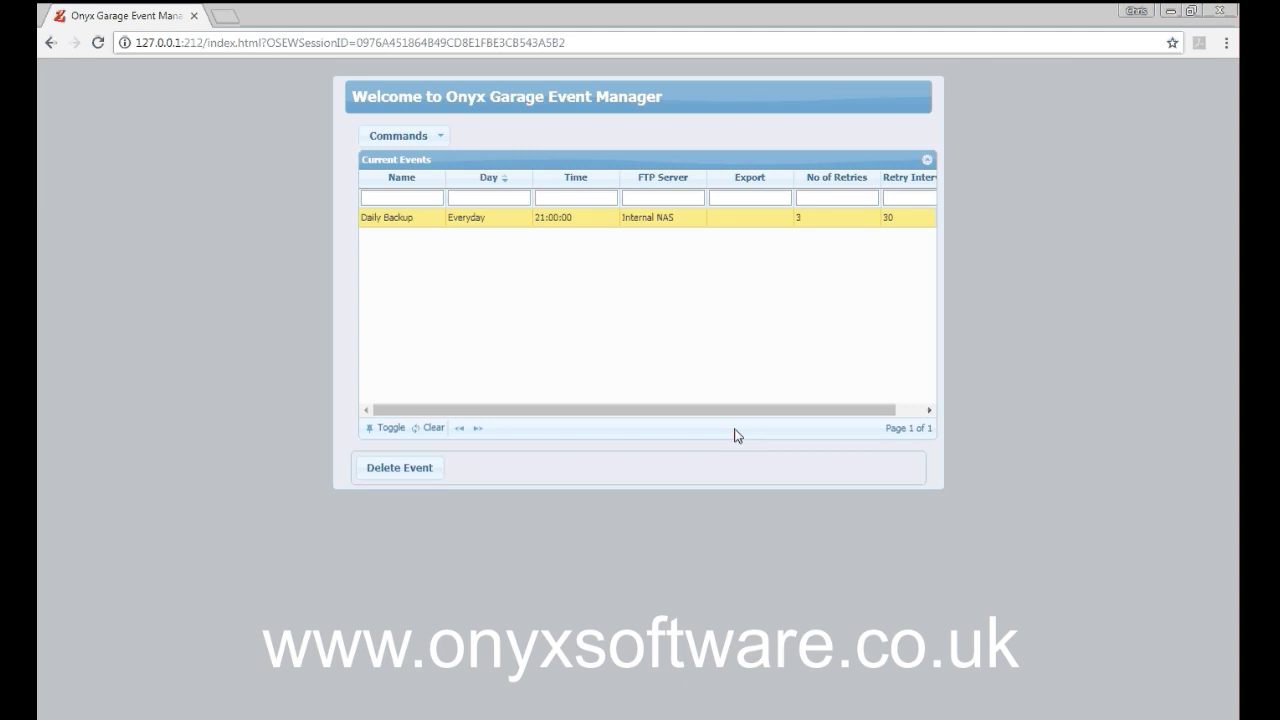
View the event log to check for recorded backup runs, and return to the list of current events
click(436, 137)
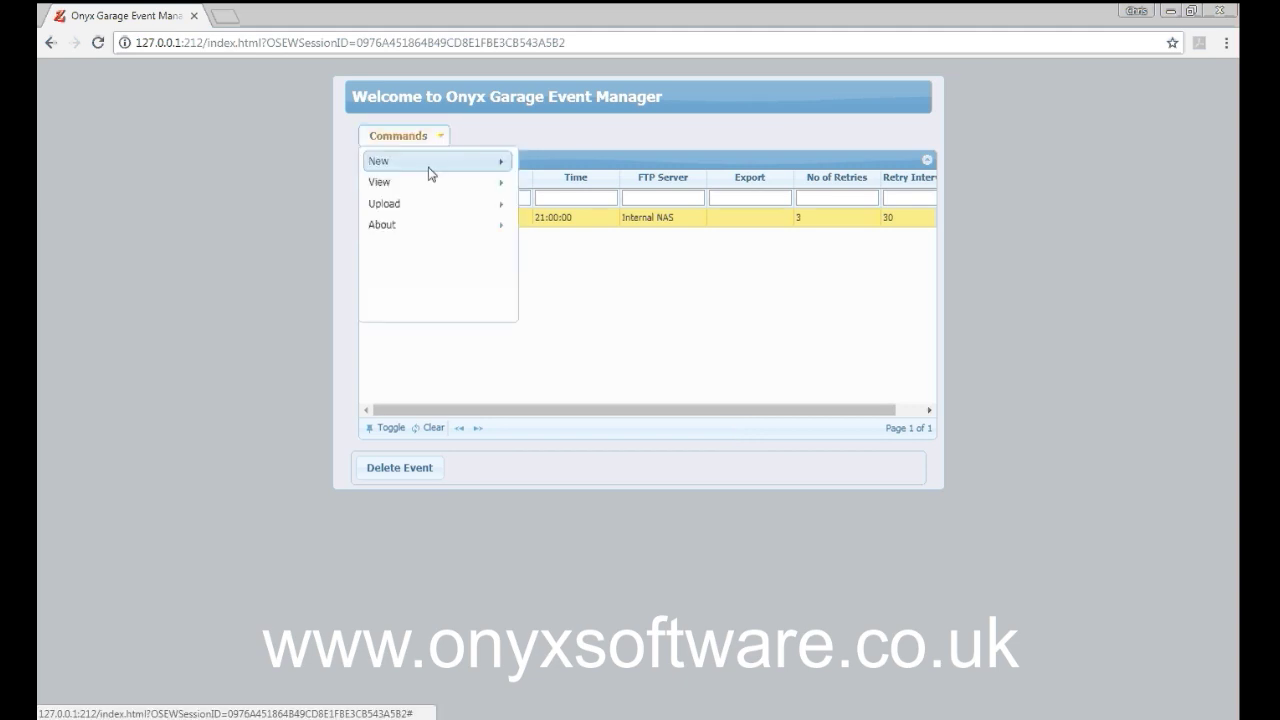
click(428, 182)
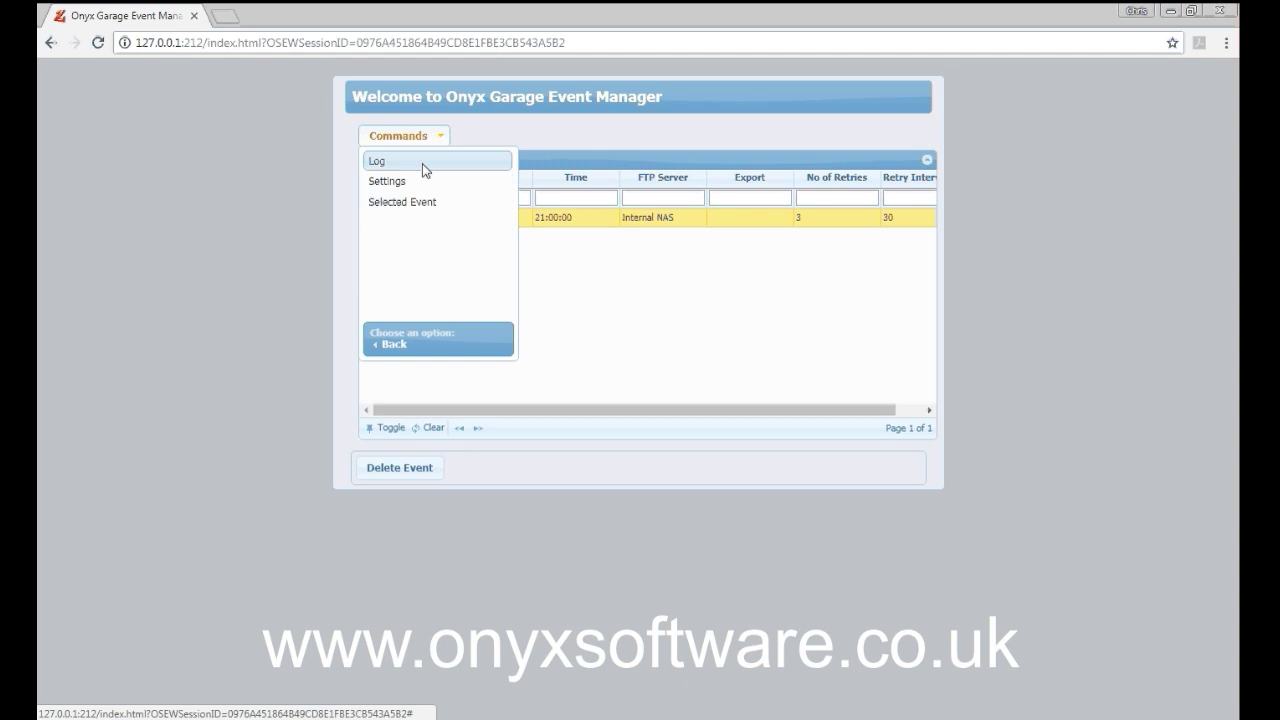
click(422, 163)
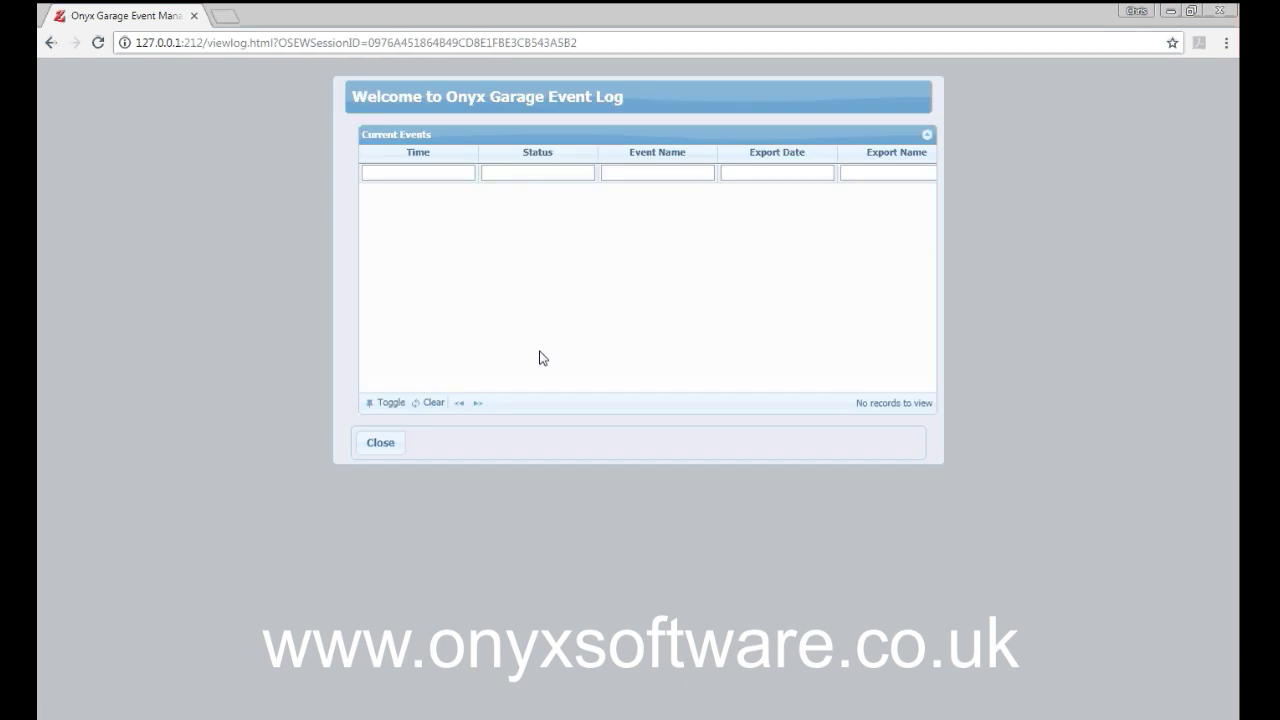
click(391, 446)
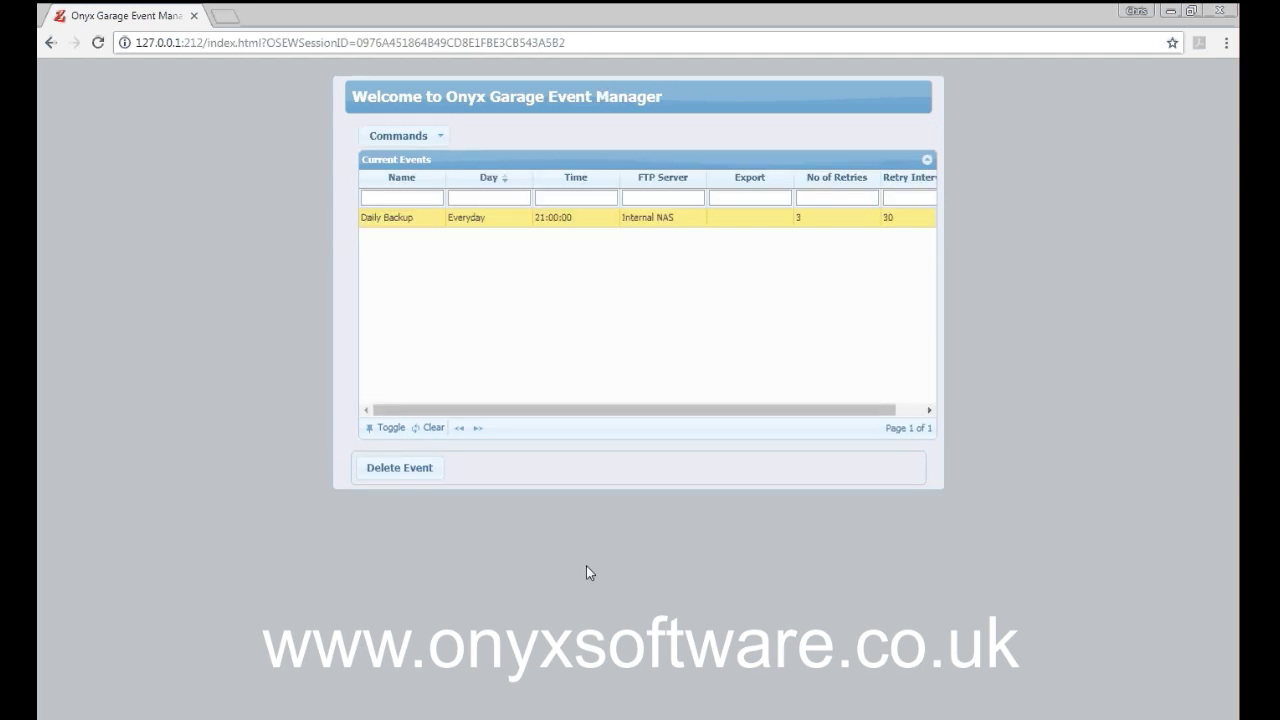